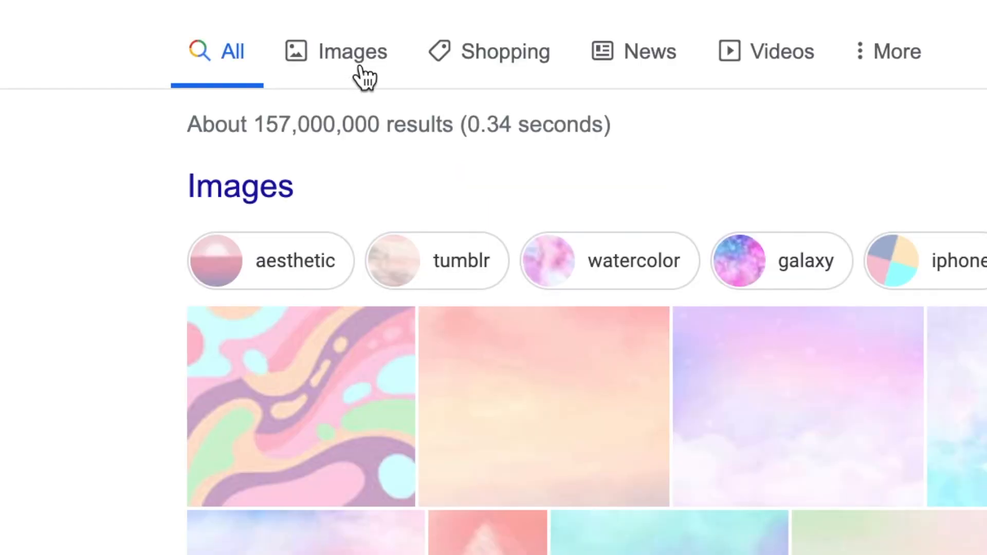
# Step: Show the image results, preview the abstract pastel watercolor background from iStock and copy its image address
pyautogui.click(356, 63)
pyautogui.scroll(-8, 317, 354)
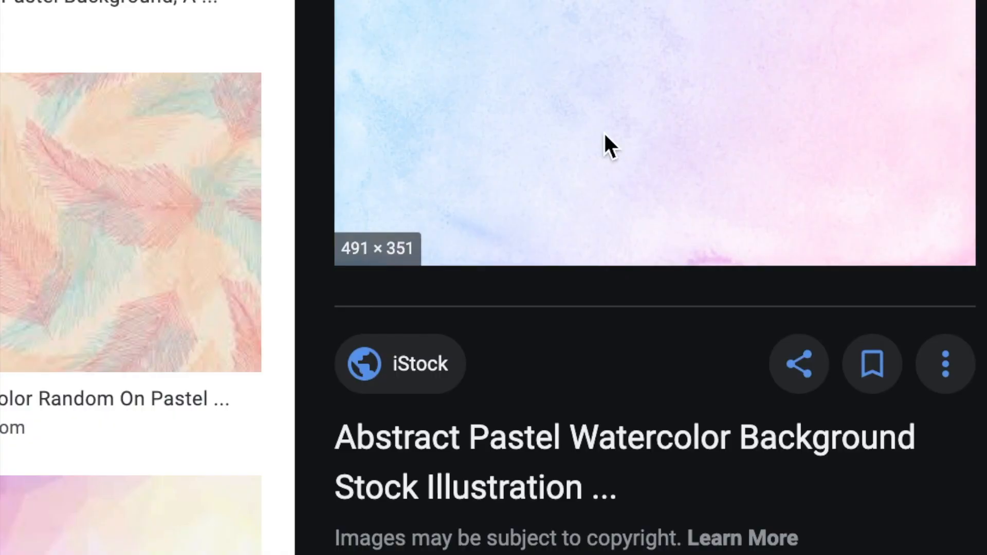
pyautogui.rightClick(605, 134)
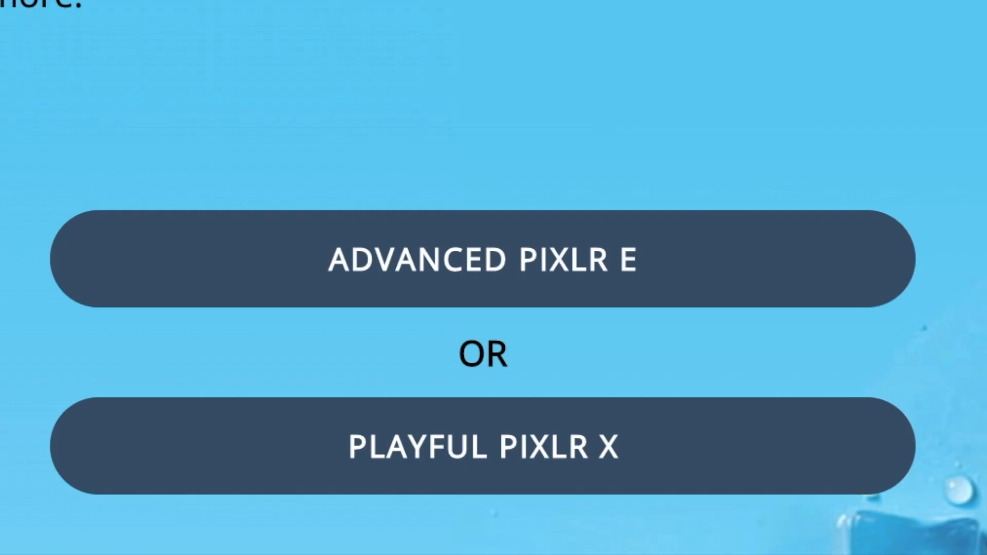
# Step: Open Pixlr X and load the pastel watercolor background from the copied image URL
pyautogui.click(667, 444)
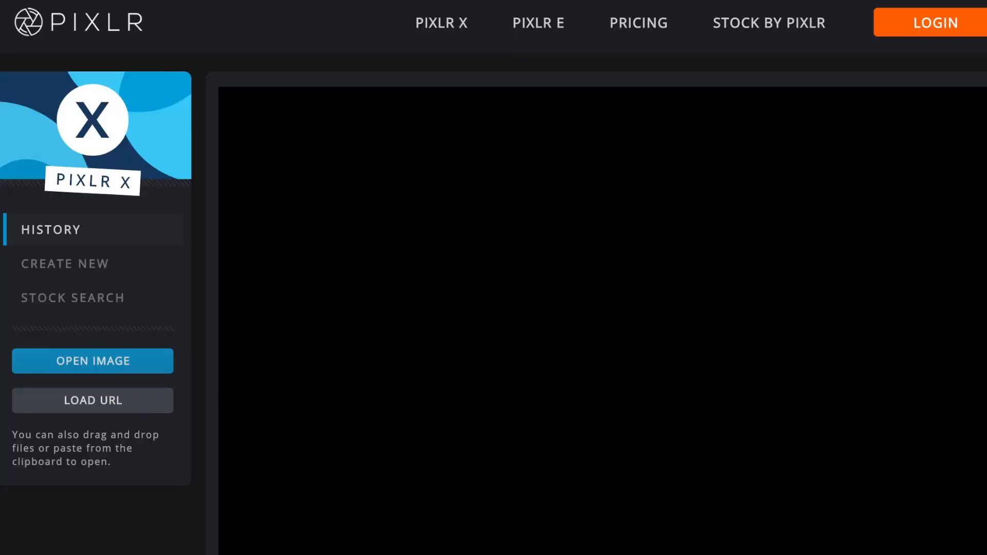
pyautogui.click(72, 403)
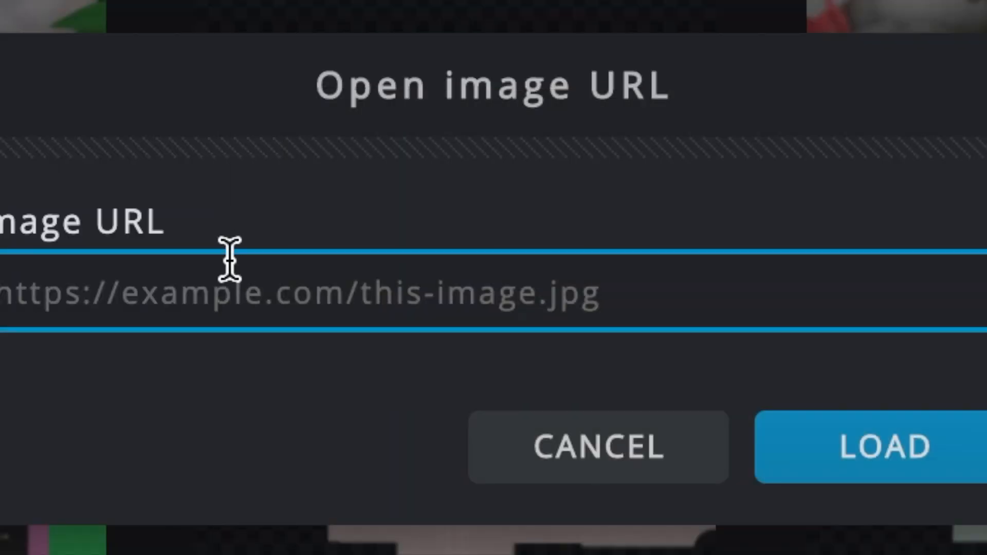
pyautogui.hotkey('ctrl', 'v')
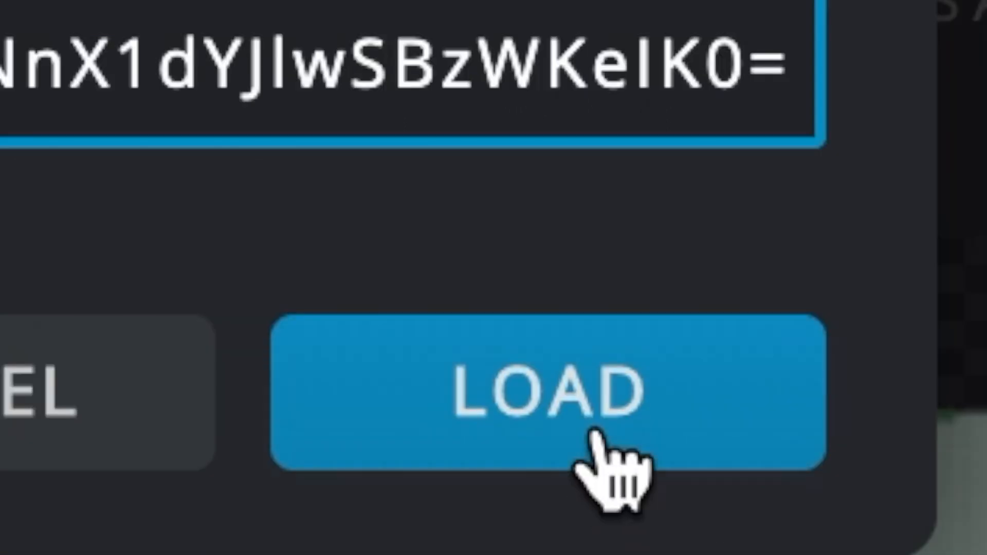
pyautogui.click(909, 478)
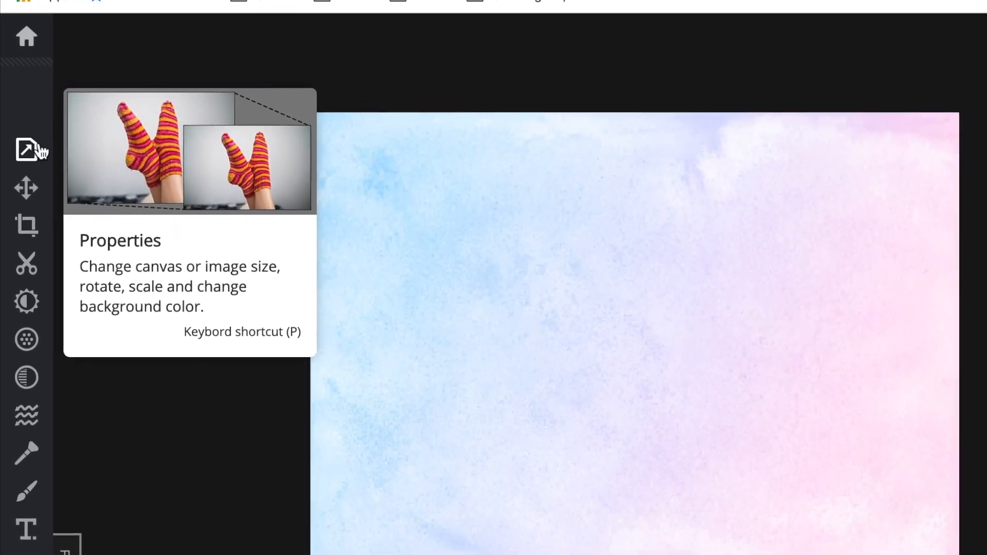
# Step: Resize the canvas to 1280 px wide and 720 px high, keeping the centre anchor point
pyautogui.click(28, 149)
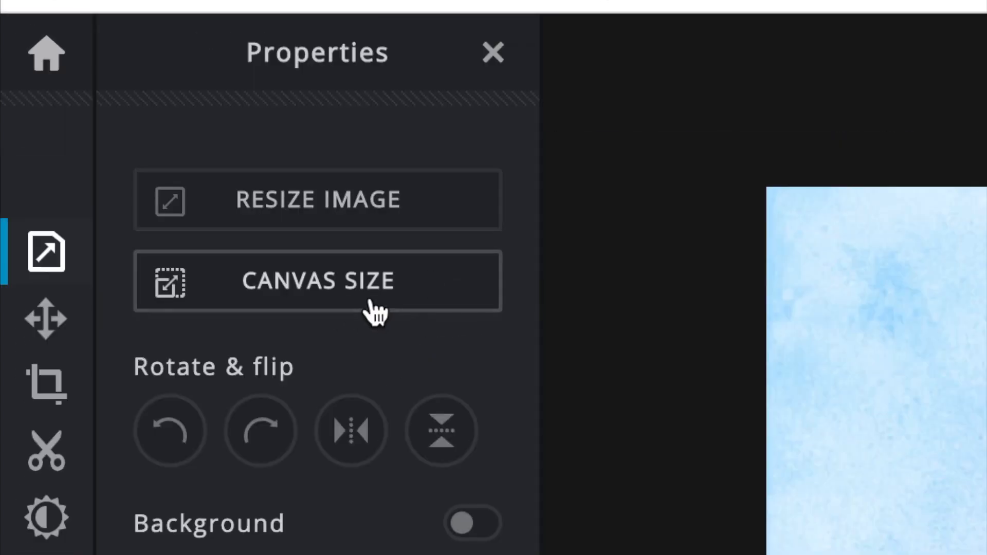
pyautogui.click(350, 303)
pyautogui.click(740, 126)
pyautogui.moveTo(740, 125); pyautogui.dragTo(784, 126)
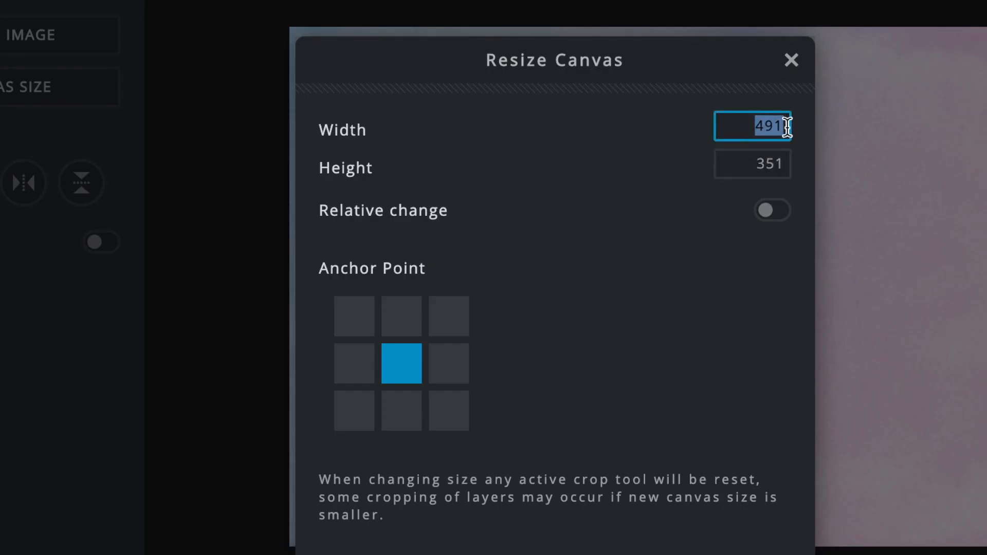
pyautogui.press('BackSpace')
pyautogui.write('1280')
pyautogui.moveTo(725, 165); pyautogui.dragTo(826, 179)
pyautogui.press('BackSpace')
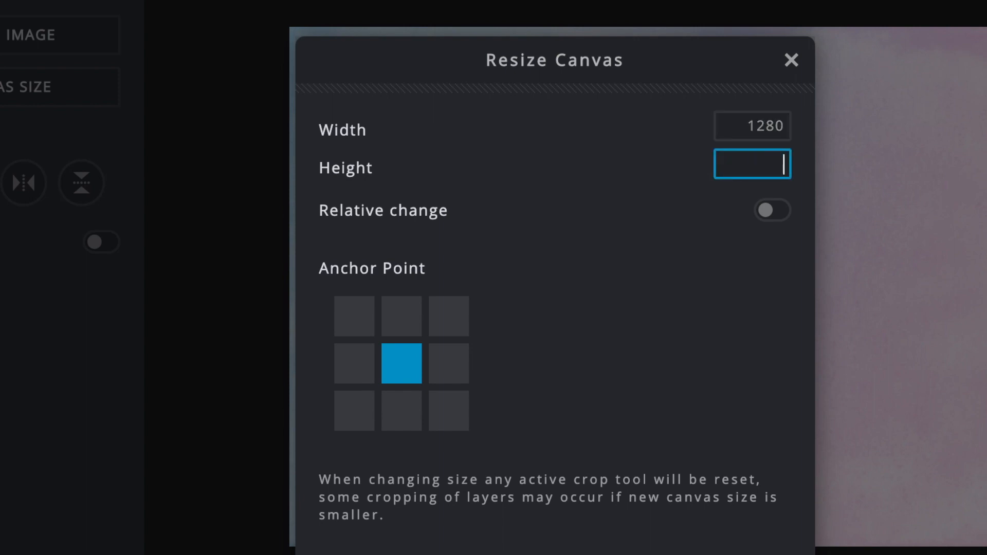
pyautogui.write('720')
pyautogui.click(634, 501)
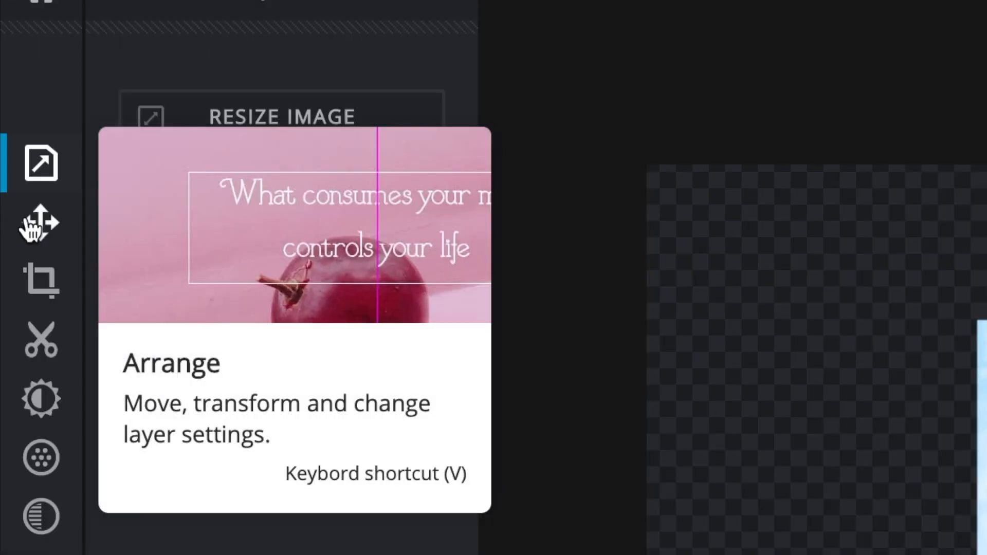
# Step: Enlarge the background layer to about 1297 × 927 px so it covers the canvas, and flip it horizontally
pyautogui.click(36, 226)
pyautogui.click(153, 136)
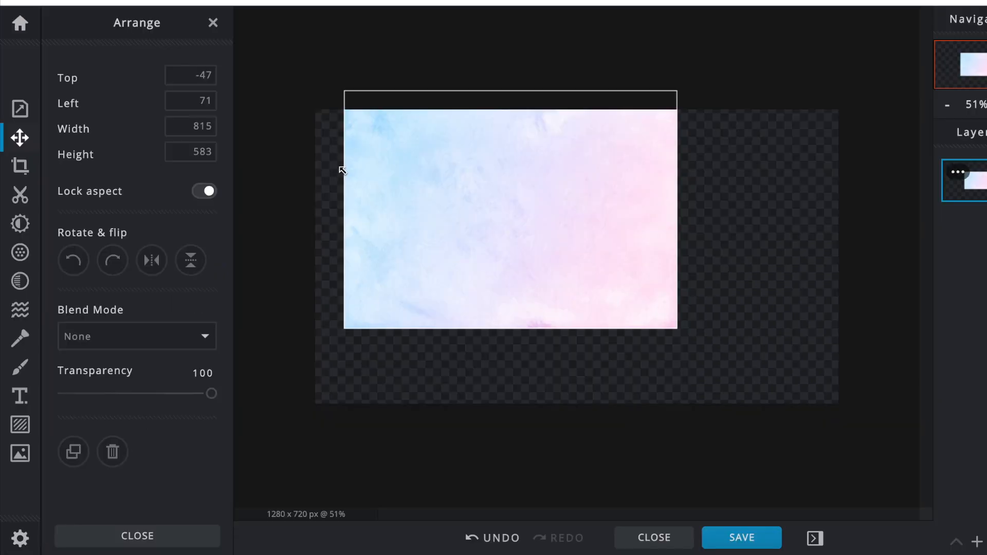
pyautogui.click(403, 190)
pyautogui.moveTo(403, 190); pyautogui.dragTo(362, 206)
pyautogui.moveTo(648, 340); pyautogui.dragTo(738, 359)
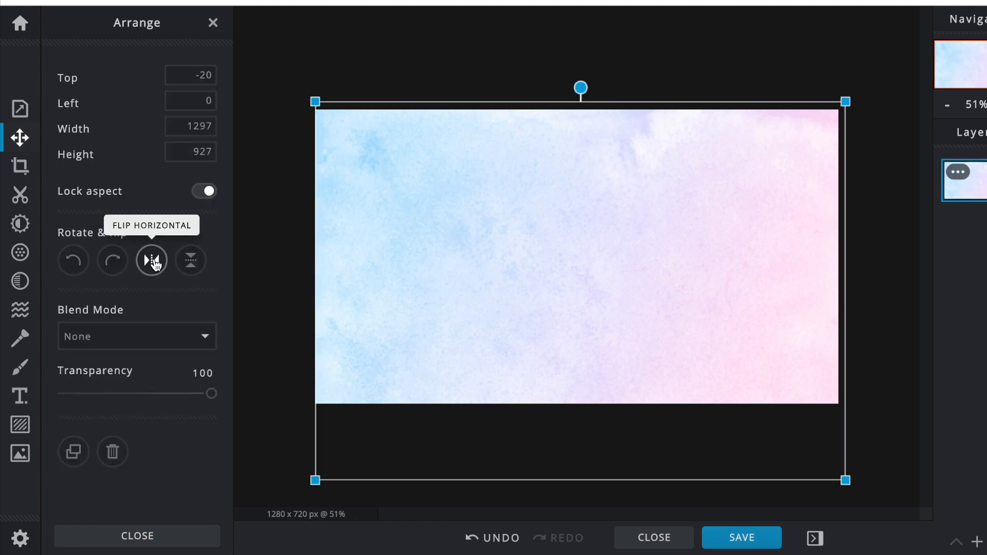
pyautogui.click(152, 260)
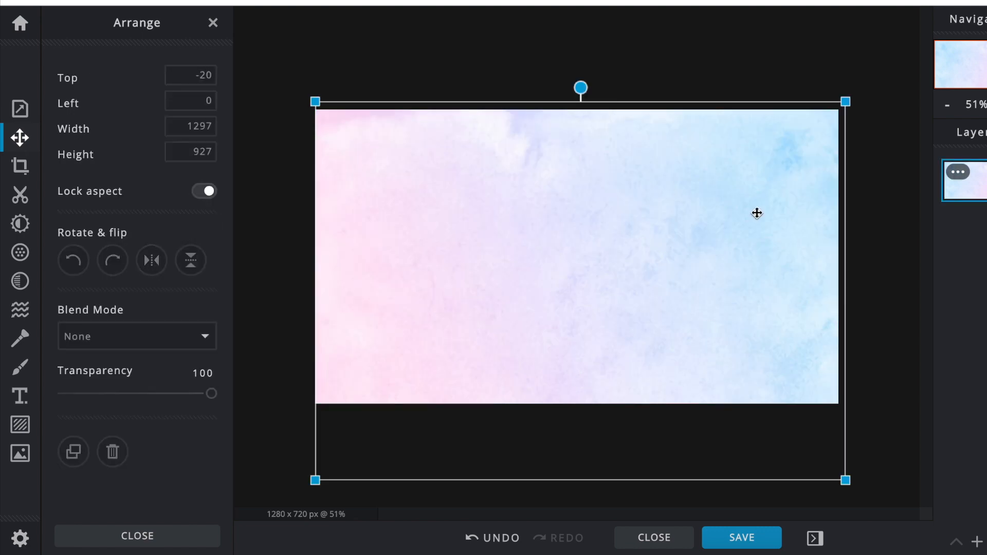
pyautogui.click(676, 80)
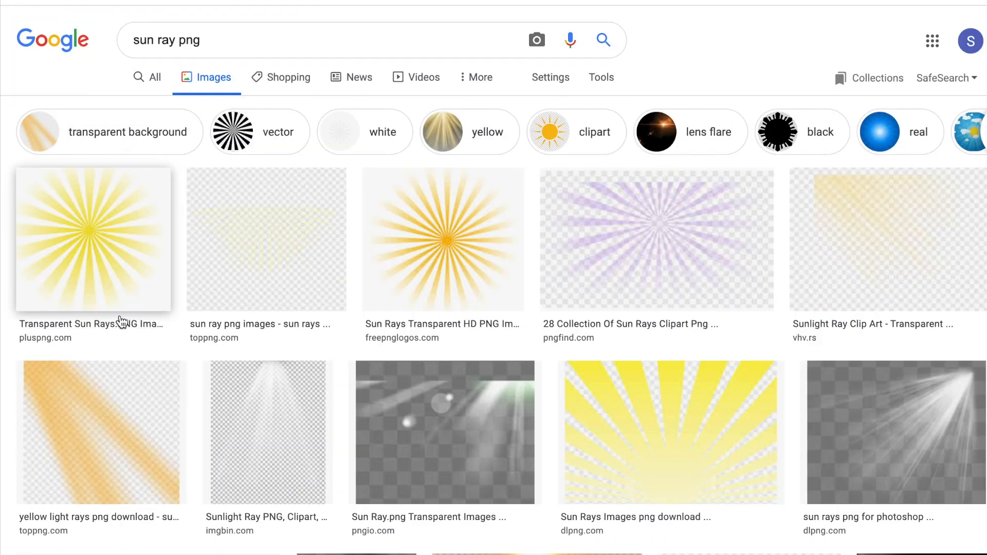
# Step: Copy the image address of the yellow transparent sun rays PNG from PlusPNG in the image results
pyautogui.click(100, 273)
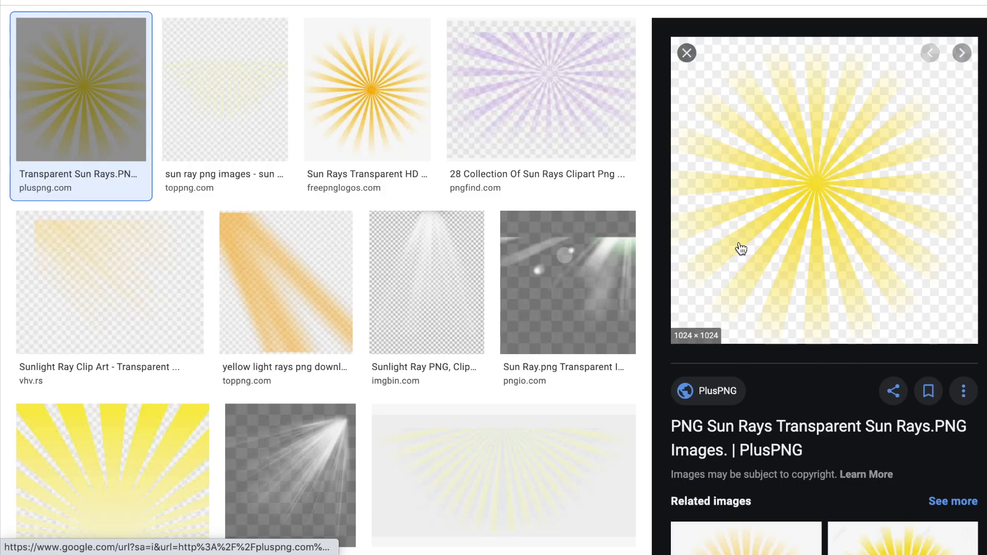
pyautogui.rightClick(739, 242)
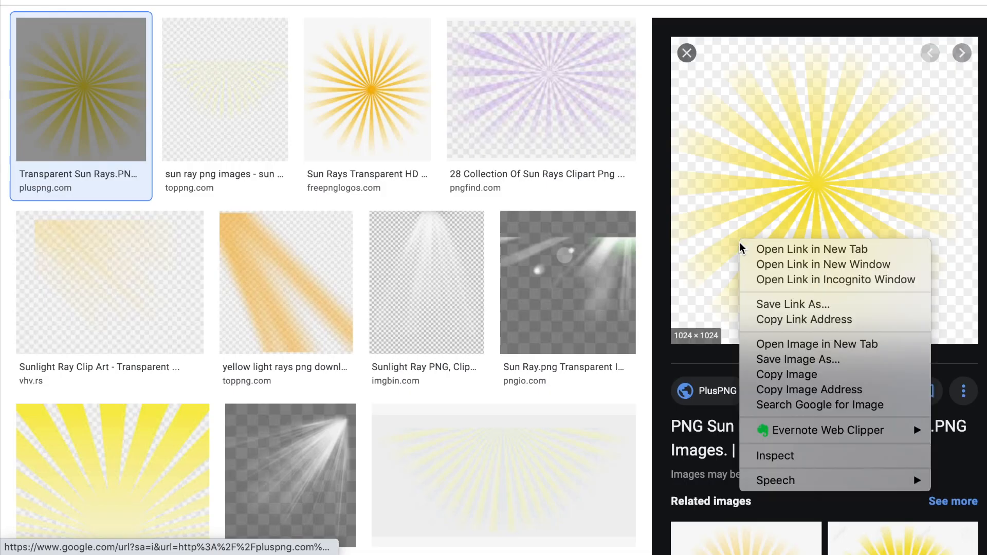
pyautogui.click(770, 389)
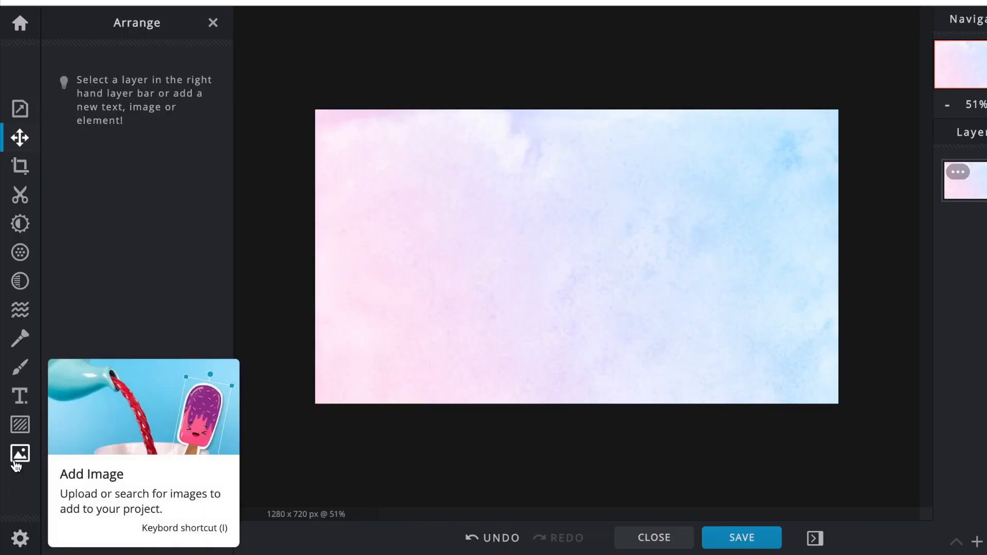
# Step: Add the sun rays image from the copied URL as a layer in the current document
pyautogui.click(20, 454)
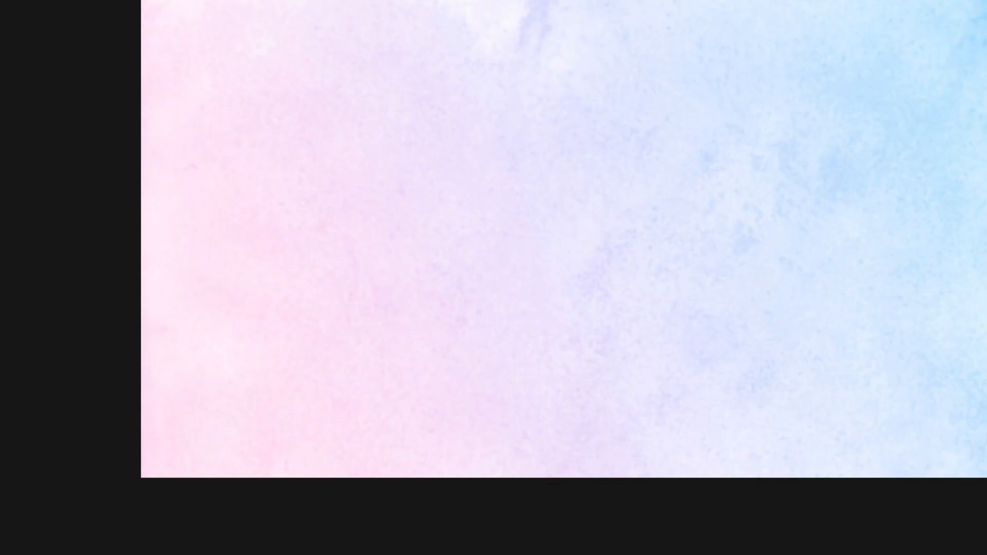
pyautogui.click(216, 257)
pyautogui.hotkey('ctrl', 'v')
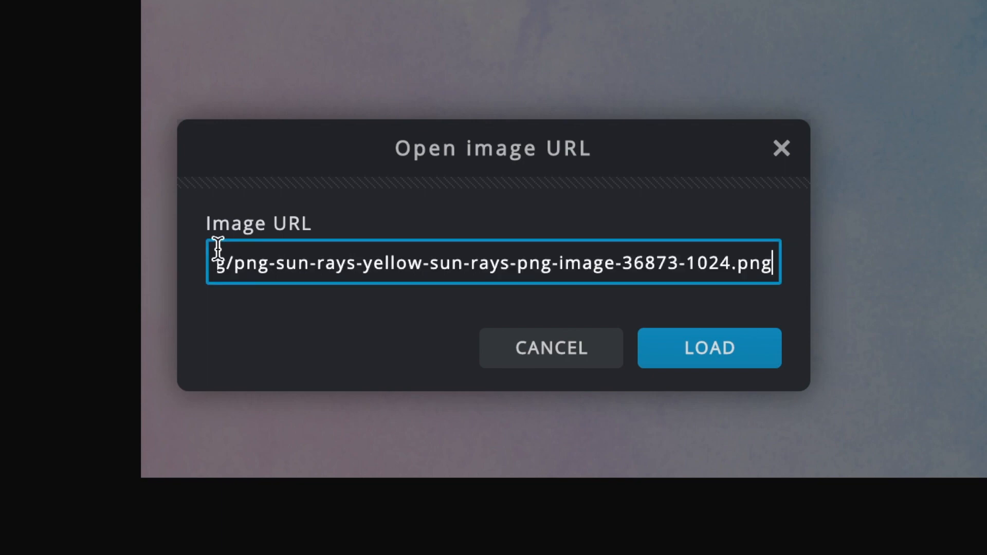
pyautogui.click(709, 348)
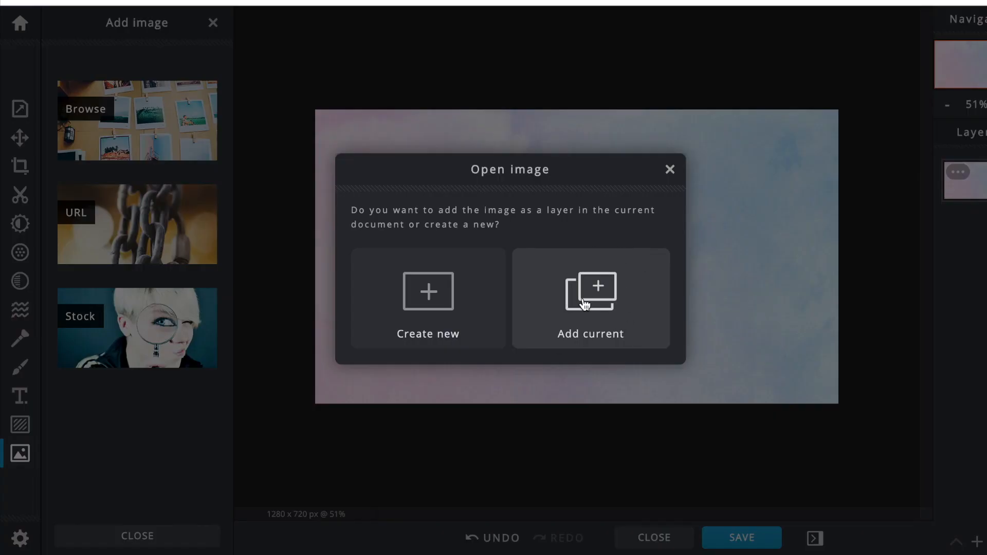
pyautogui.click(585, 304)
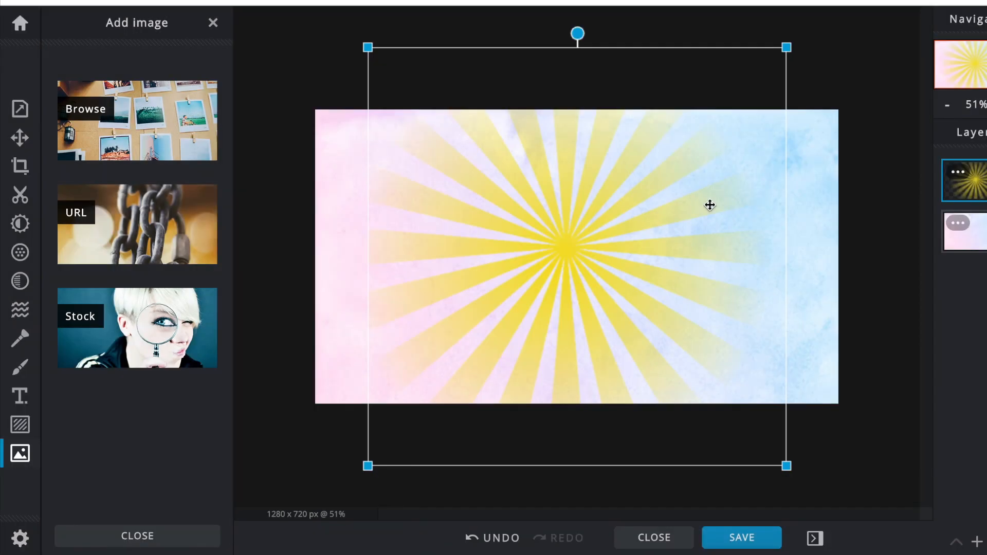
# Step: Enlarge the sun rays layer so the rays cover the whole canvas and keep it roughly centred
pyautogui.moveTo(785, 52)
pyautogui.mouseDown()
pyautogui.moveTo(850, 39)
pyautogui.moveTo(795, 35)
pyautogui.mouseUp()
pyautogui.hotkey('ctrl', '-')
pyautogui.moveTo(438, 399); pyautogui.dragTo(365, 443)
pyautogui.moveTo(569, 265)
pyautogui.mouseDown()
pyautogui.moveTo(575, 278)
pyautogui.moveTo(568, 252)
pyautogui.mouseUp()
pyautogui.click(346, 303)
pyautogui.click(463, 271)
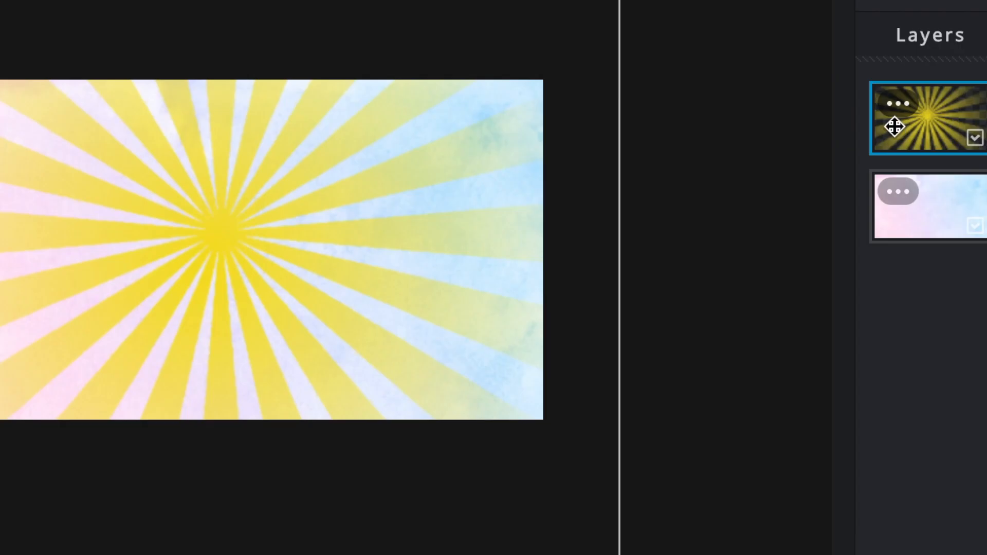
# Step: Set the sun rays layer's blend mode to Overlay and close its layer settings
pyautogui.click(897, 108)
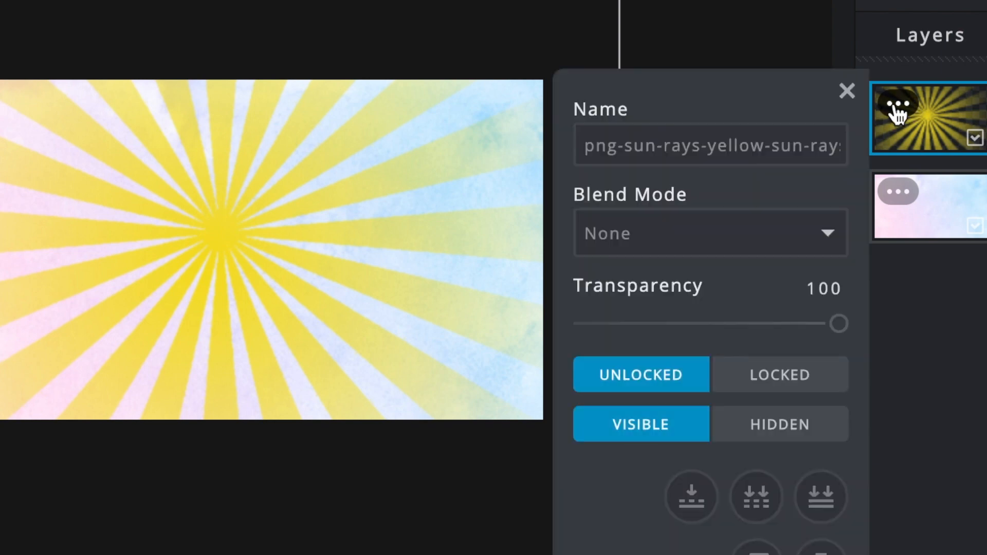
pyautogui.click(672, 240)
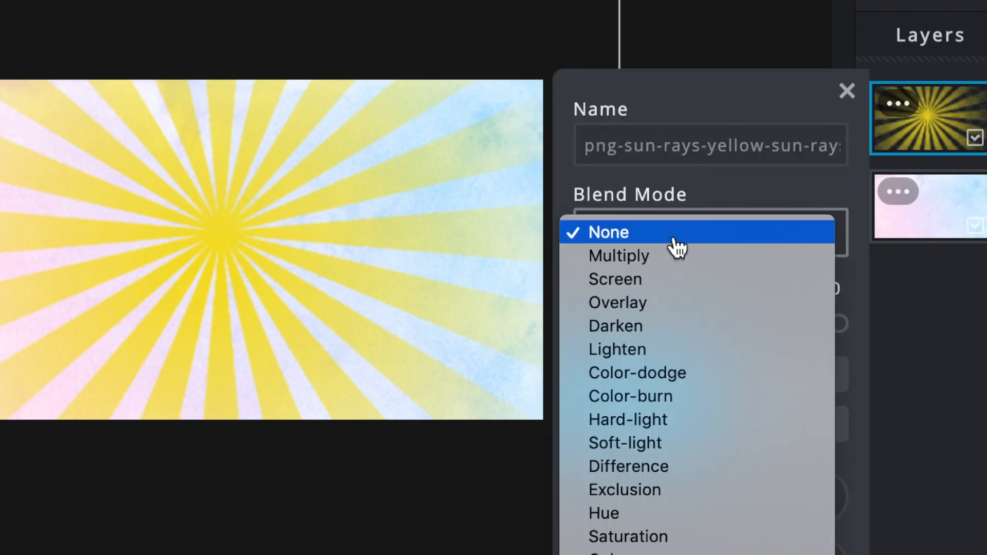
pyautogui.click(645, 303)
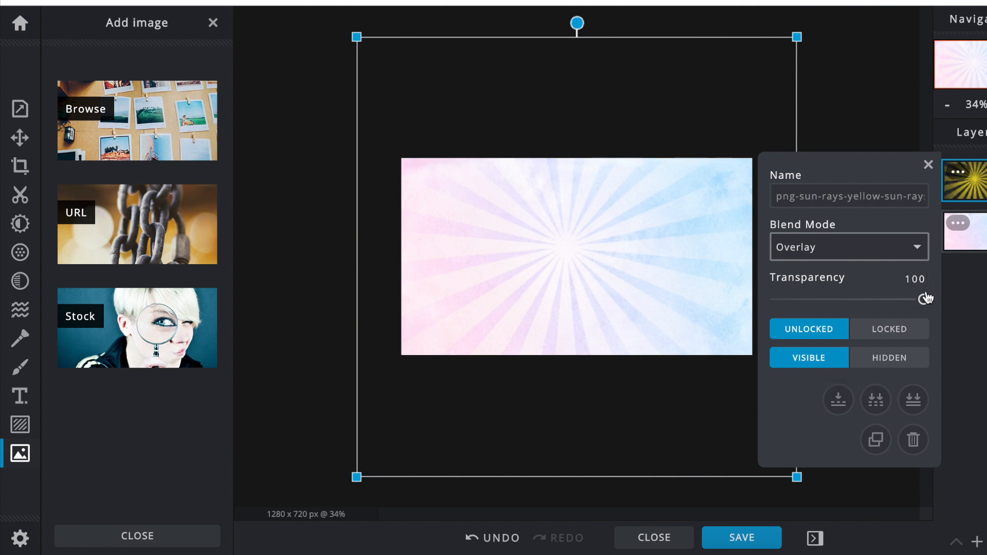
pyautogui.moveTo(925, 298); pyautogui.dragTo(939, 271)
pyautogui.click(928, 164)
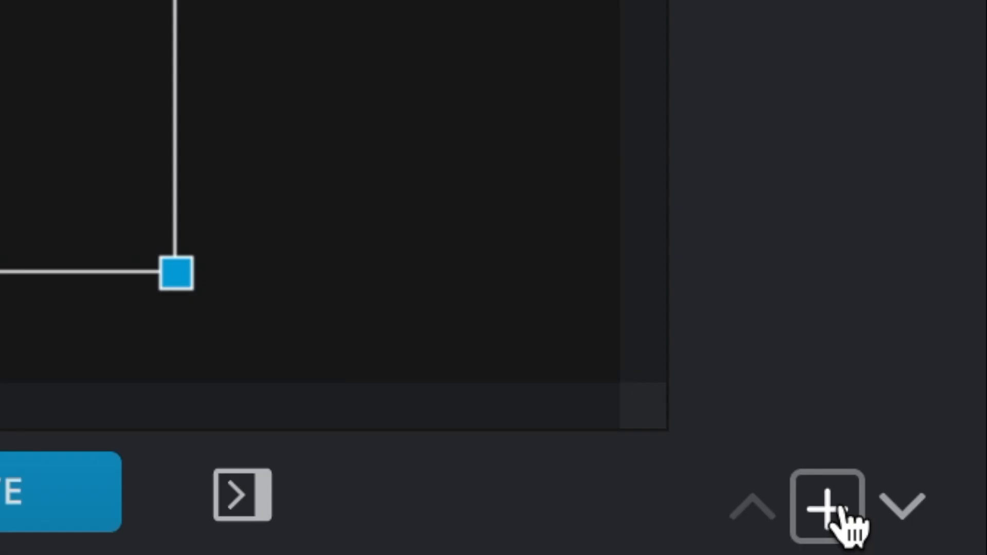
# Step: Add the character image forthumbnail.png from the Rig folder as a new image layer
pyautogui.click(977, 542)
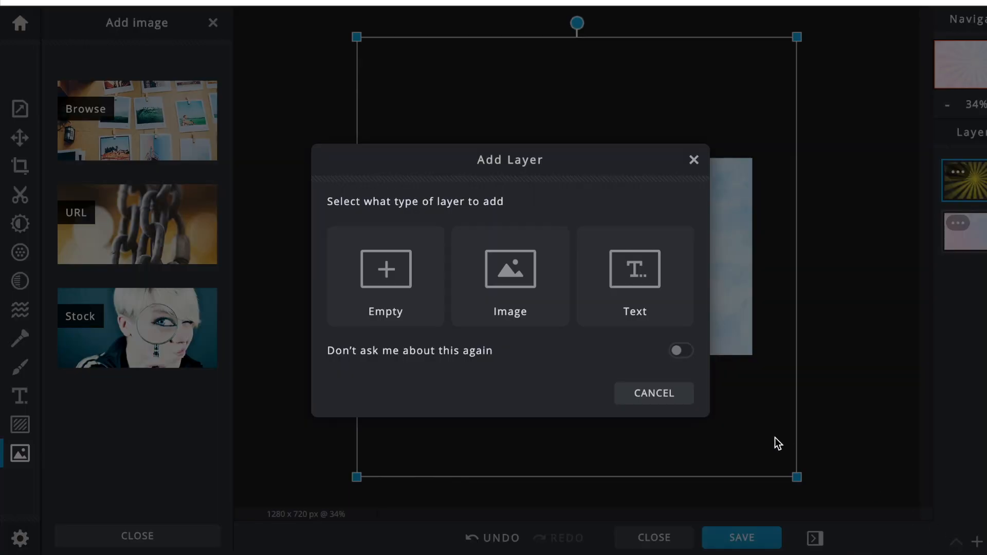
pyautogui.click(492, 289)
pyautogui.scroll(2, 581, 62)
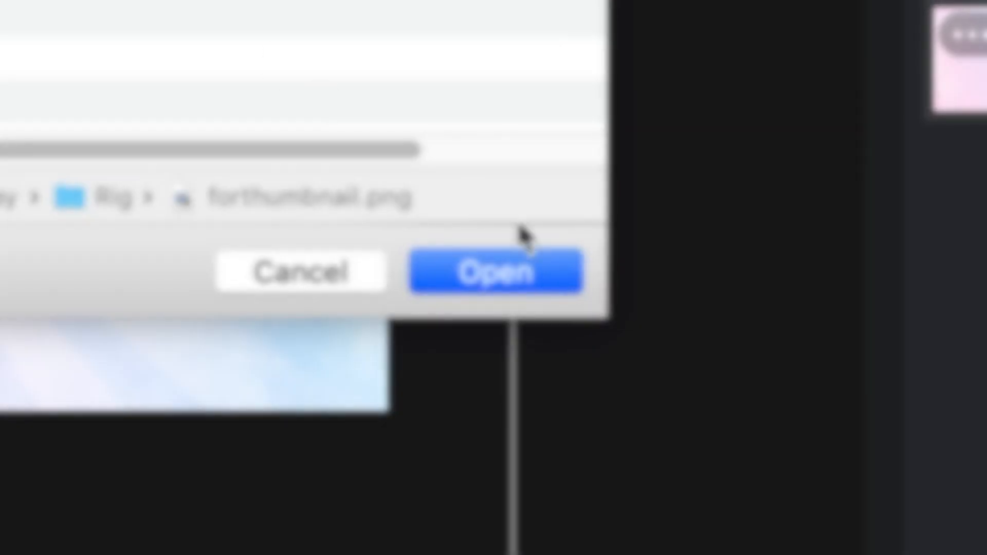
pyautogui.click(524, 271)
pyautogui.scroll(-3, 562, 278)
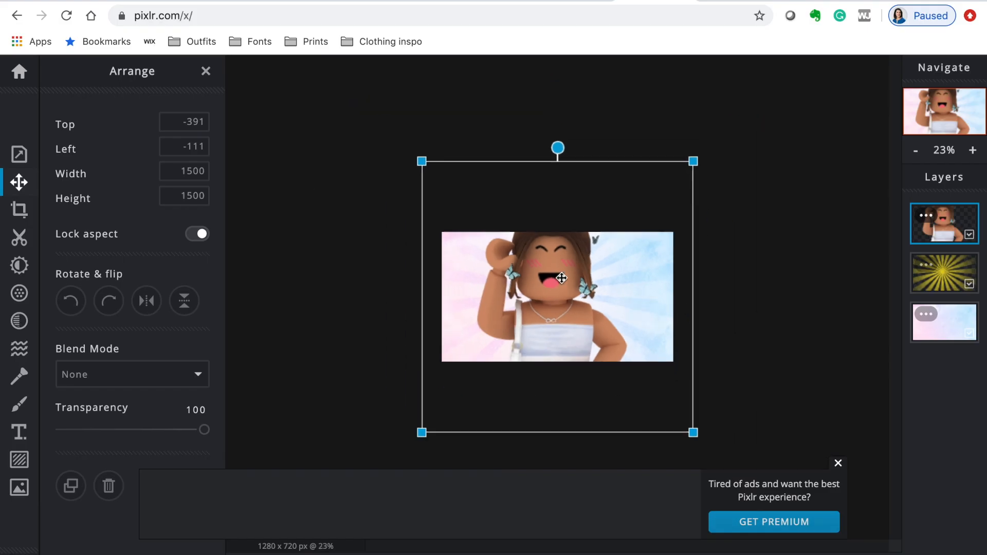
# Step: Shrink the character layer to about 651 px square on the canvas's left side, and set its vibrance to 28 and saturation to 10
pyautogui.moveTo(692, 164); pyautogui.dragTo(564, 294)
pyautogui.moveTo(500, 261); pyautogui.dragTo(489, 263)
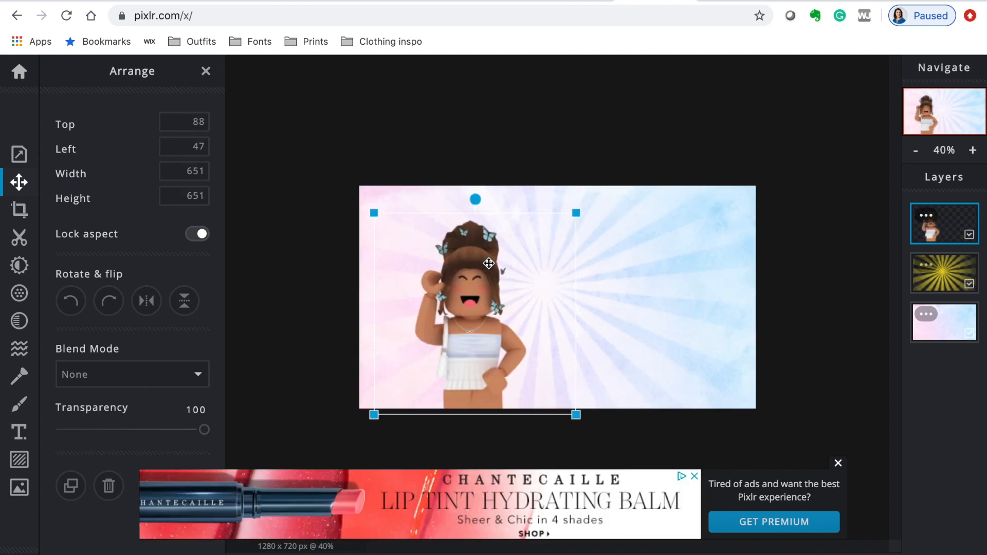
pyautogui.click(19, 265)
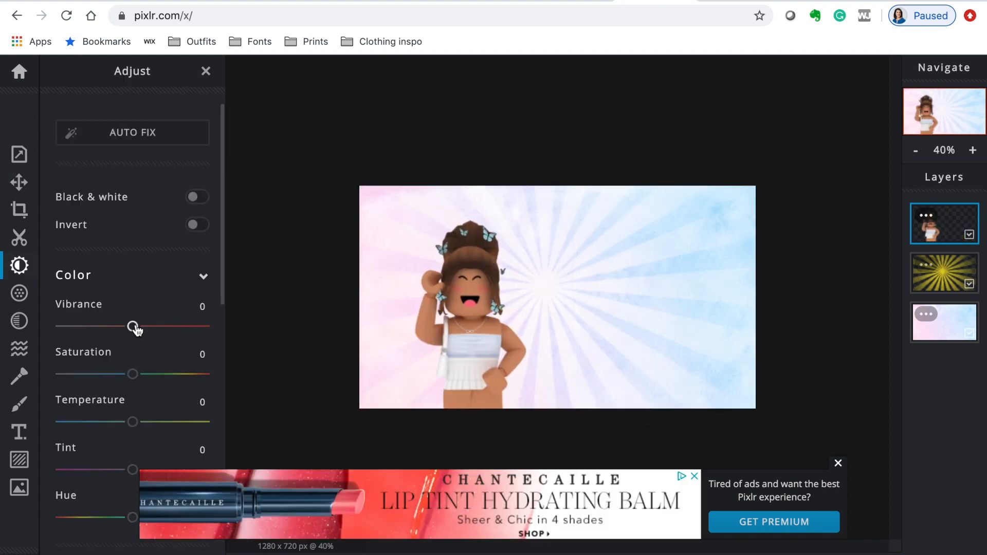
pyautogui.moveTo(134, 326); pyautogui.dragTo(152, 327)
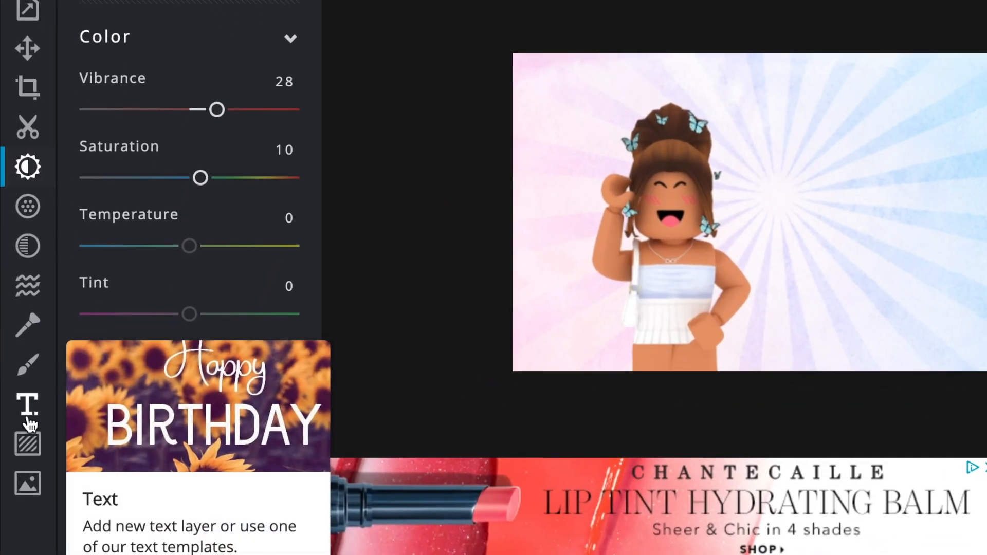
# Step: Add a text layer reading "How to" and place it in the canvas's upper area beside the character's head
pyautogui.click(28, 414)
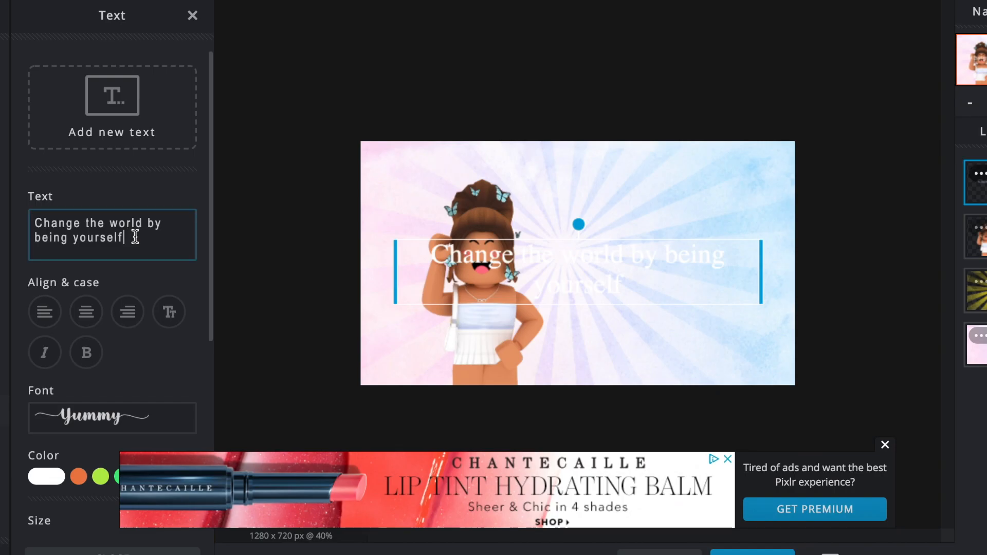
pyautogui.moveTo(134, 235); pyautogui.dragTo(34, 224)
pyautogui.press('BackSpace')
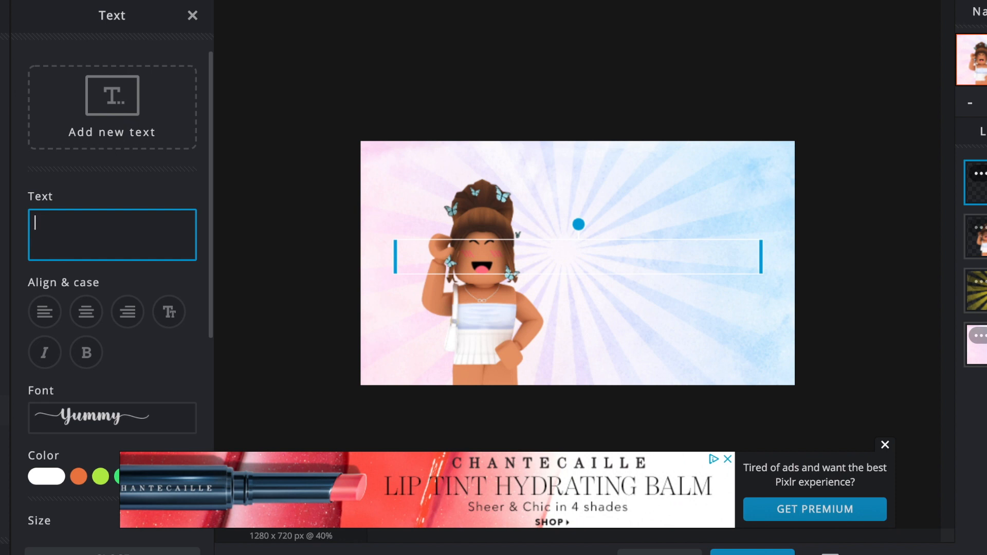
pyautogui.write('How to')
pyautogui.moveTo(529, 264); pyautogui.dragTo(579, 224)
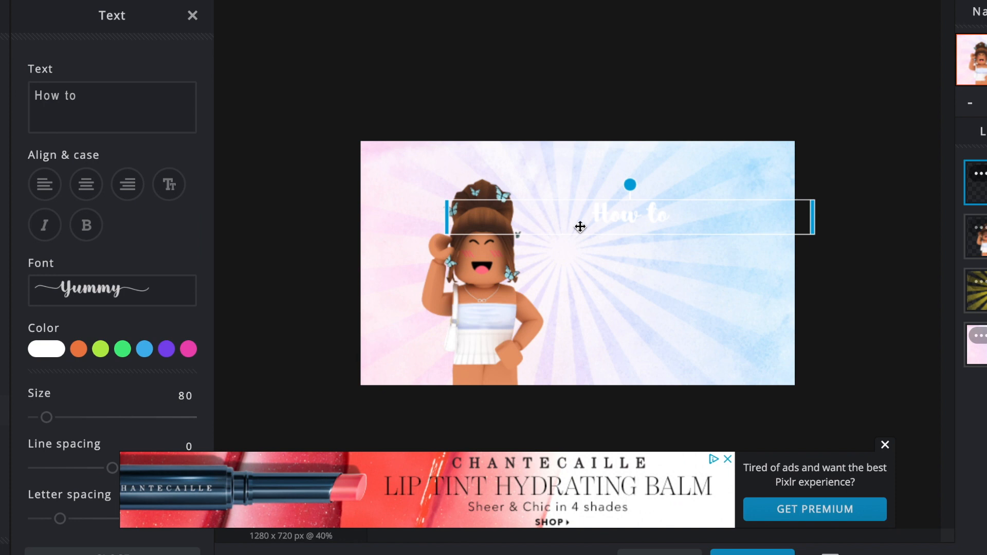
# Step: Set the "How to" text size to 163 and reposition it in the canvas's upper area beside the character's head
pyautogui.scroll(-1, 101, 295)
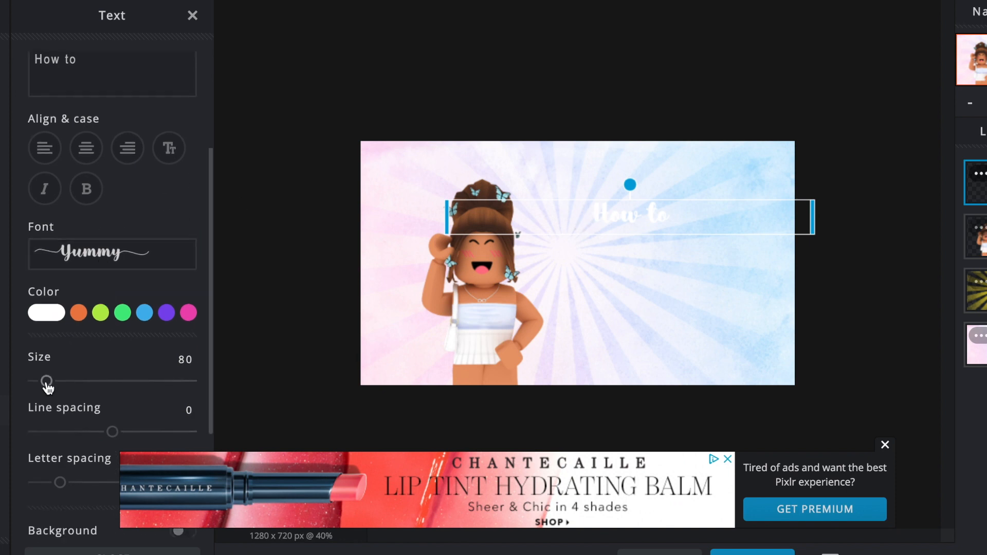
pyautogui.moveTo(48, 384); pyautogui.dragTo(61, 386)
pyautogui.moveTo(636, 234); pyautogui.dragTo(638, 210)
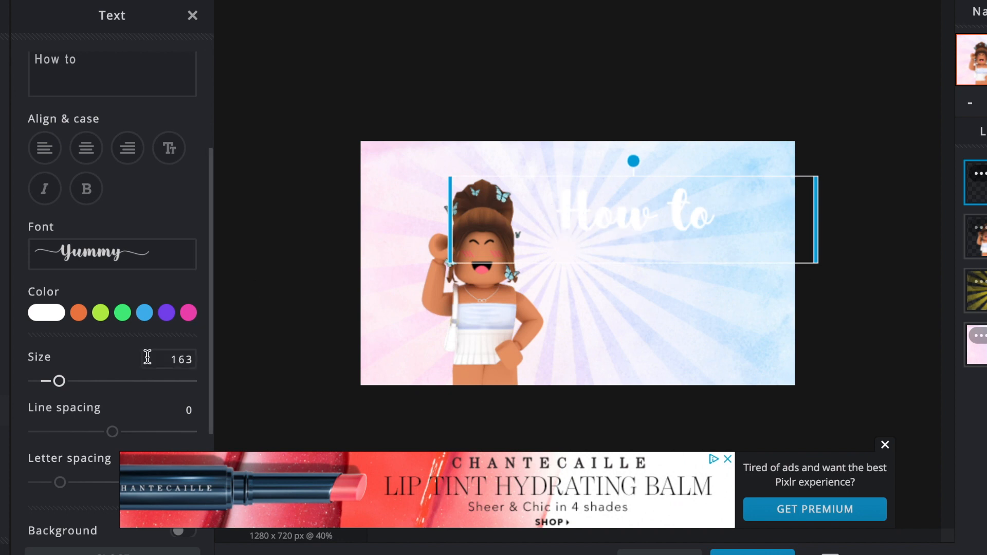
# Step: Turn on an outline for the "How to" text and set its colour to pink #FCCEE9
pyautogui.scroll(-3, 148, 355)
pyautogui.click(181, 402)
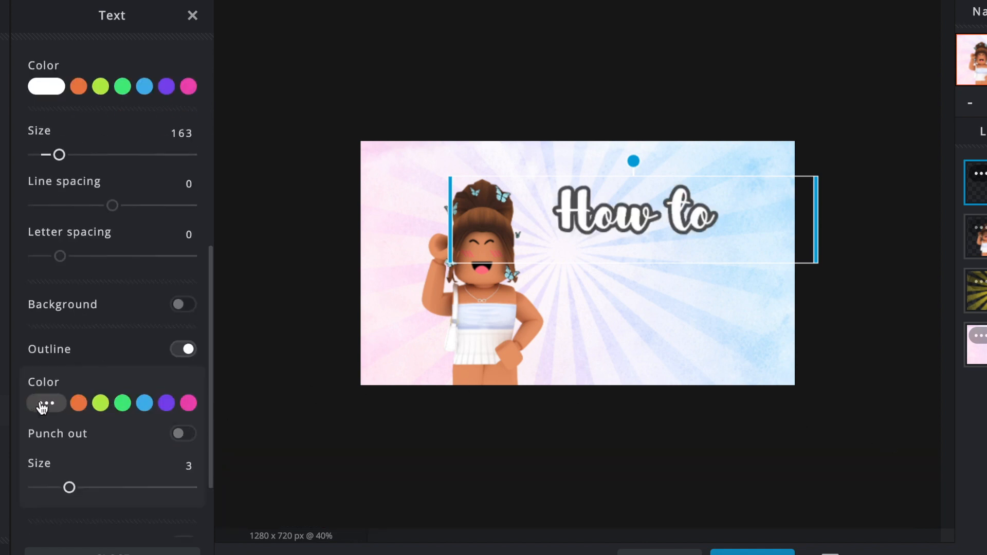
pyautogui.click(40, 403)
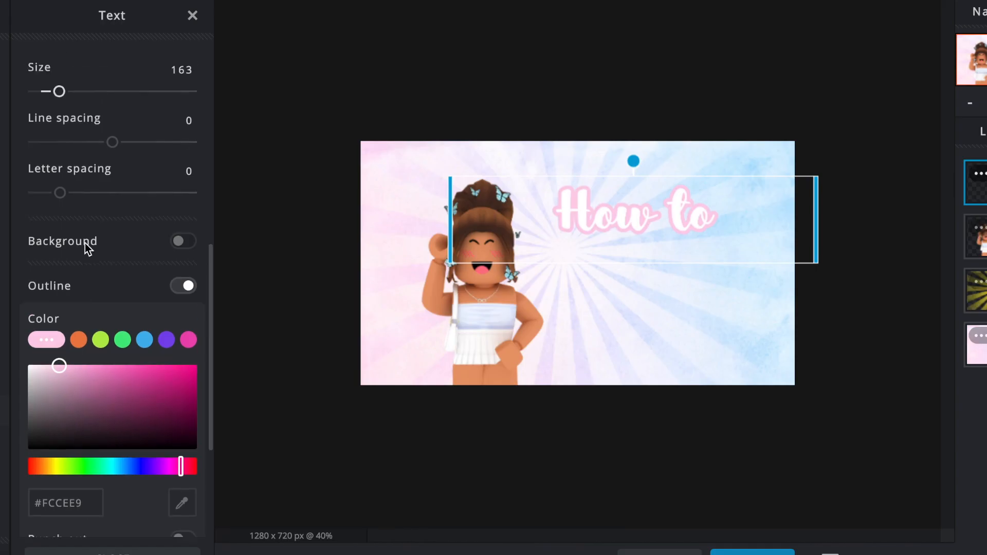
# Step: Browse the available fonts and set the "How to" text to Michella garden
pyautogui.scroll(5, 85, 243)
pyautogui.scroll(2, 84, 242)
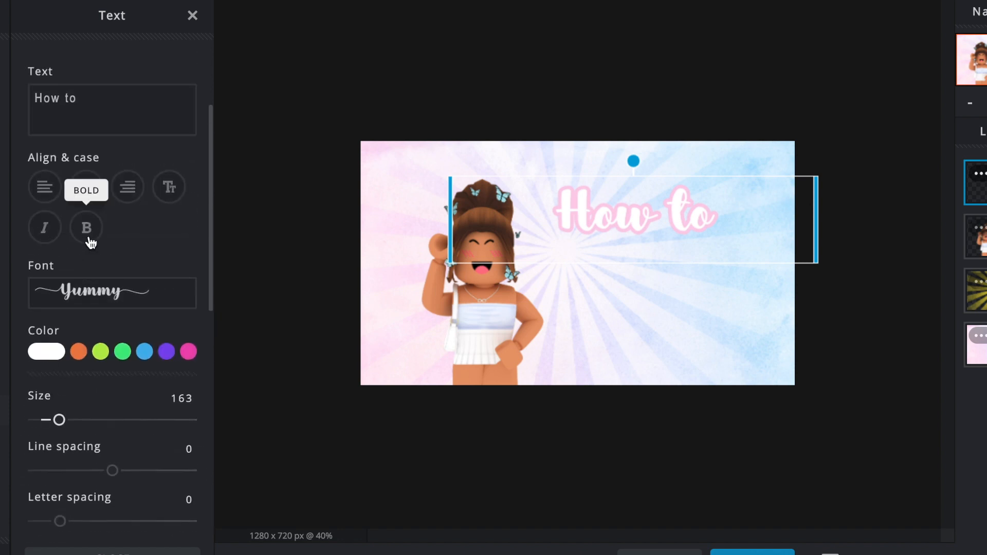
pyautogui.click(84, 280)
pyautogui.scroll(-8, 110, 370)
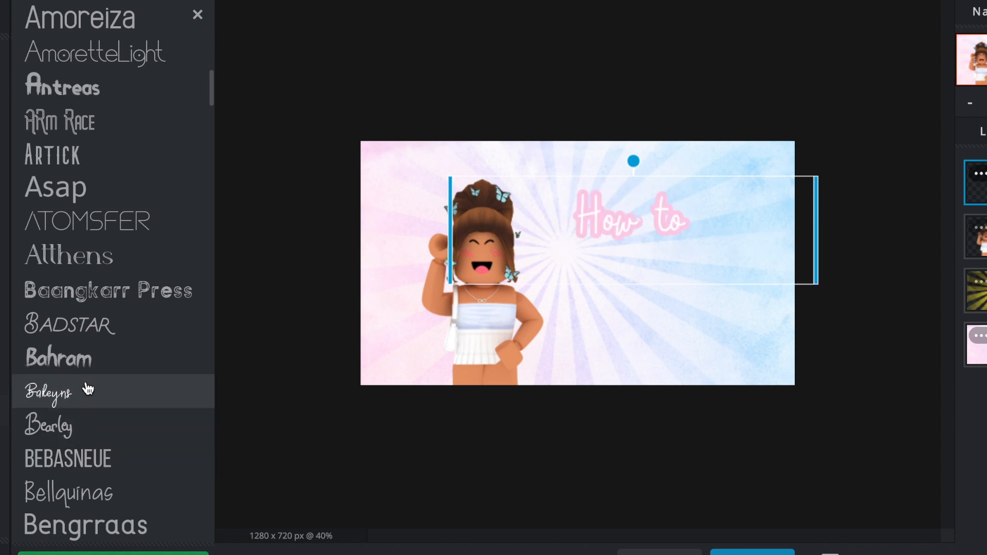
pyautogui.scroll(-5, 73, 396)
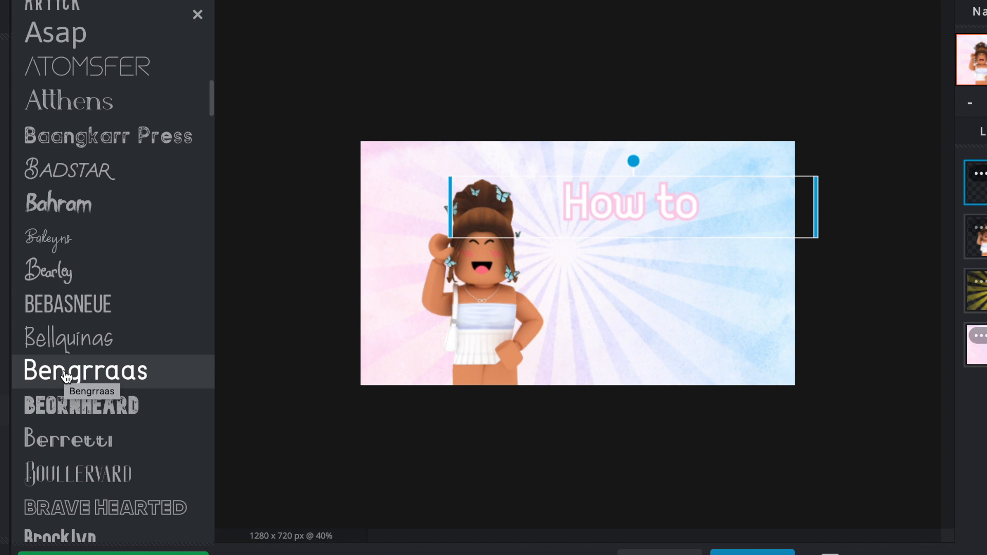
pyautogui.scroll(-10, 86, 264)
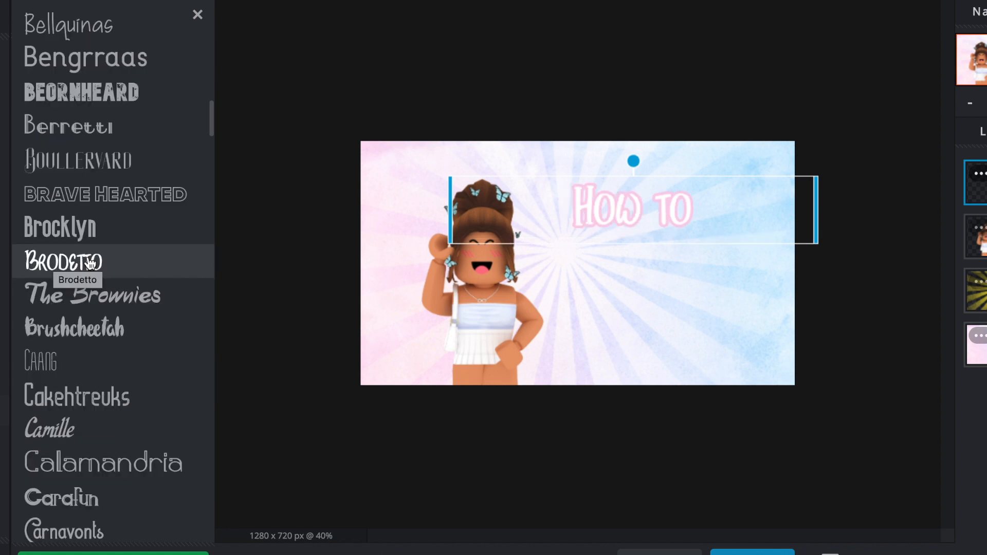
pyautogui.scroll(-5, 76, 186)
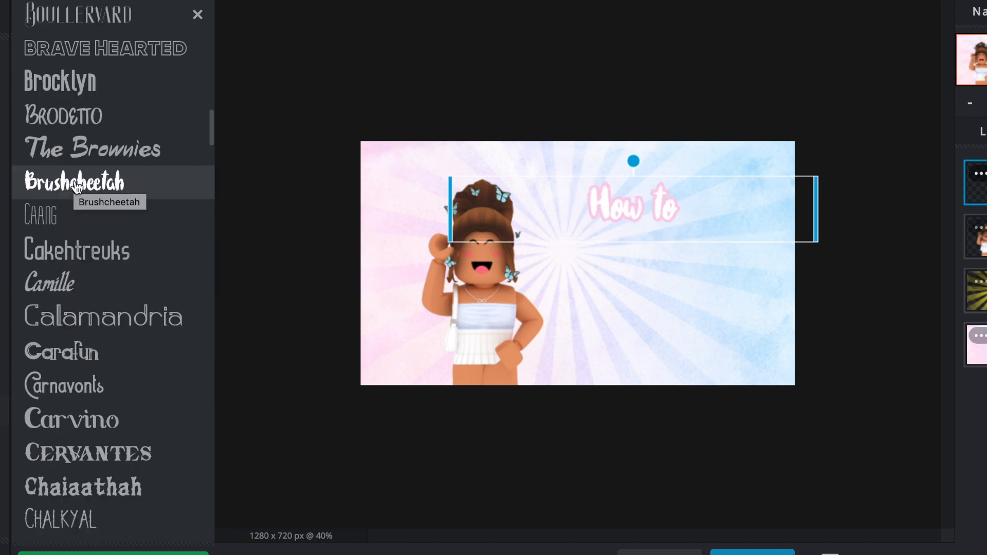
pyautogui.scroll(-14, 76, 186)
pyautogui.scroll(-20, 71, 174)
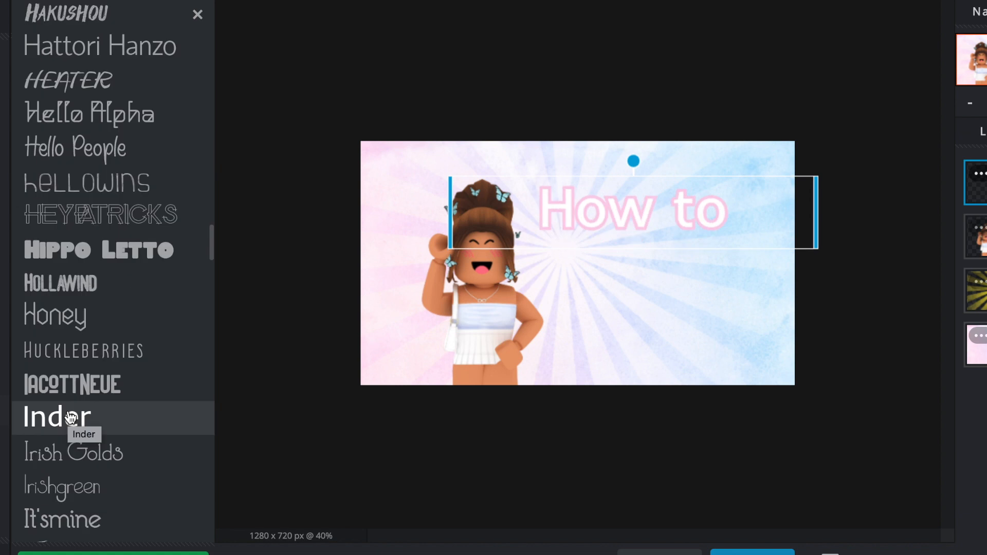
pyautogui.scroll(-20, 70, 422)
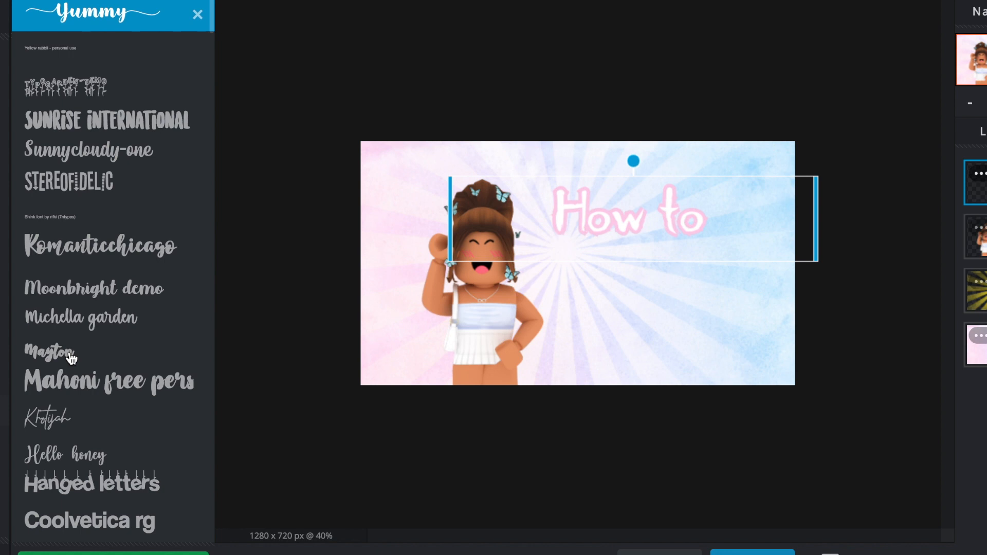
pyautogui.click(78, 318)
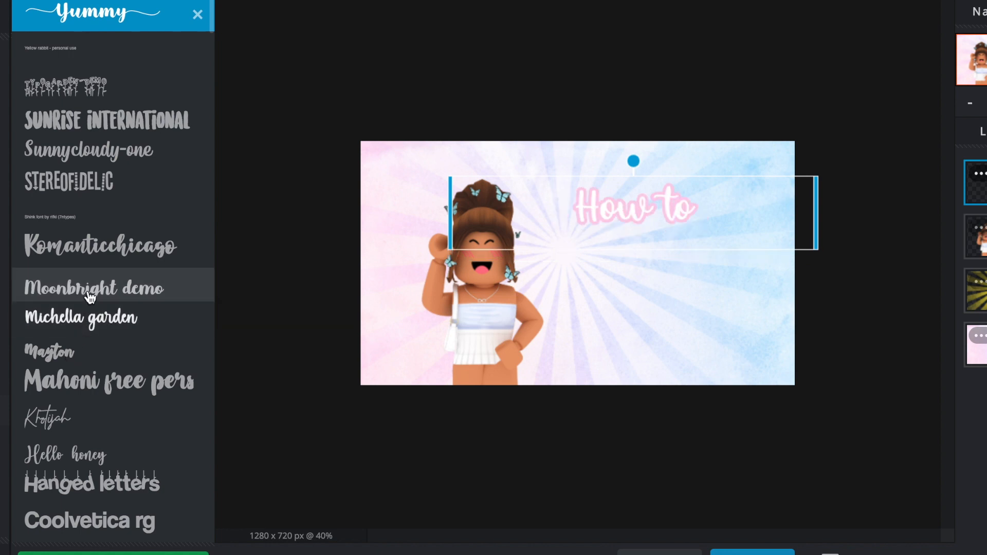
pyautogui.click(72, 317)
# Step: Set the "How to" text size to 222, widen its letter spacing and shift it slightly up beside the character's head
pyautogui.moveTo(59, 383); pyautogui.dragTo(73, 393)
pyautogui.moveTo(60, 483); pyautogui.dragTo(81, 484)
pyautogui.moveTo(633, 225); pyautogui.dragTo(646, 213)
# Step: Add a new text layer reading "make a" and place it directly below "How to"
pyautogui.scroll(3, 73, 302)
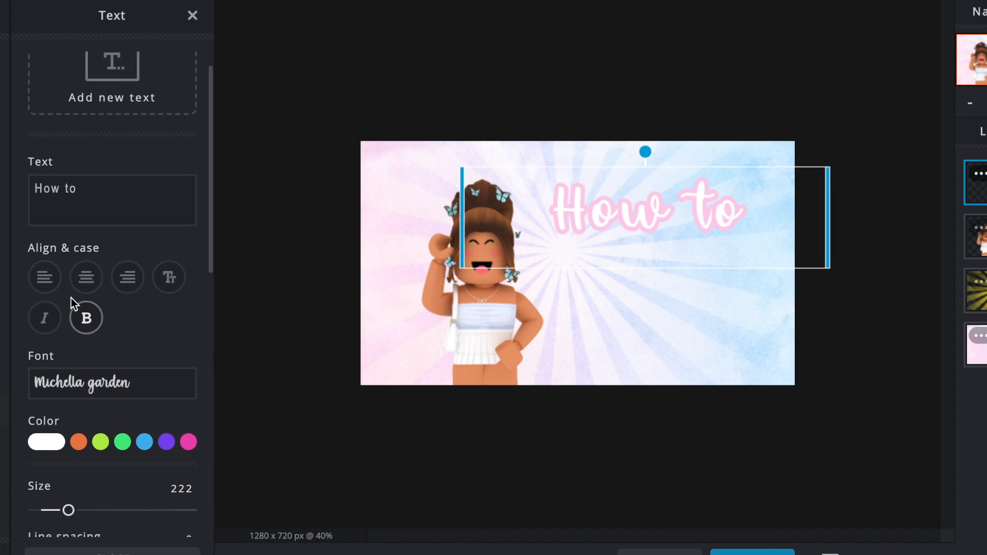
pyautogui.scroll(1, 71, 298)
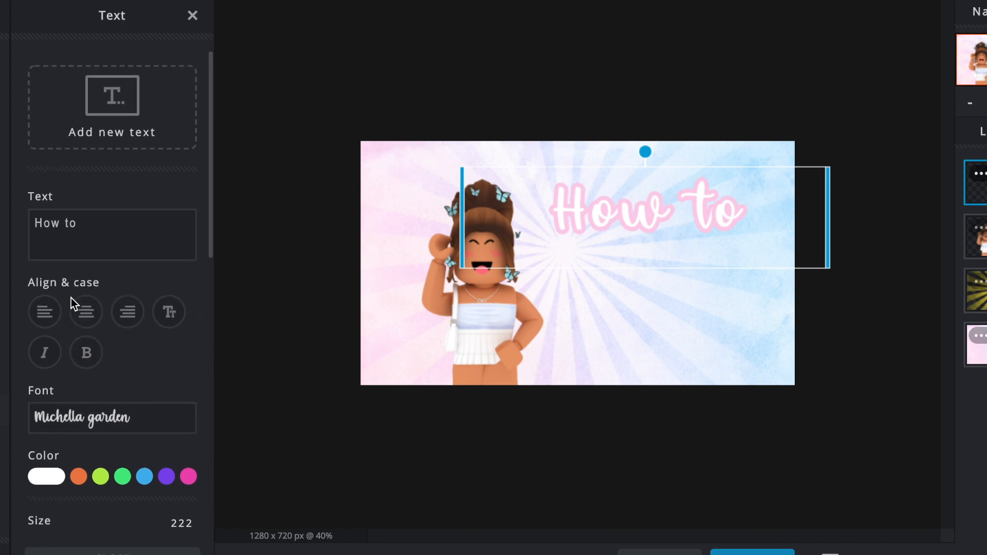
pyautogui.click(73, 128)
pyautogui.moveTo(123, 236); pyautogui.dragTo(13, 221)
pyautogui.press('BackSpace')
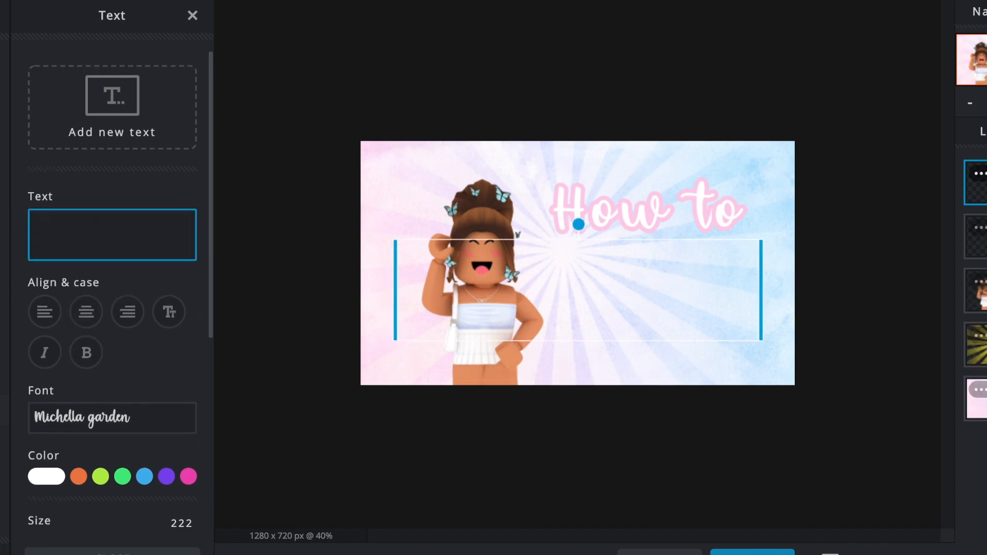
pyautogui.write('make a')
pyautogui.moveTo(630, 295); pyautogui.dragTo(698, 282)
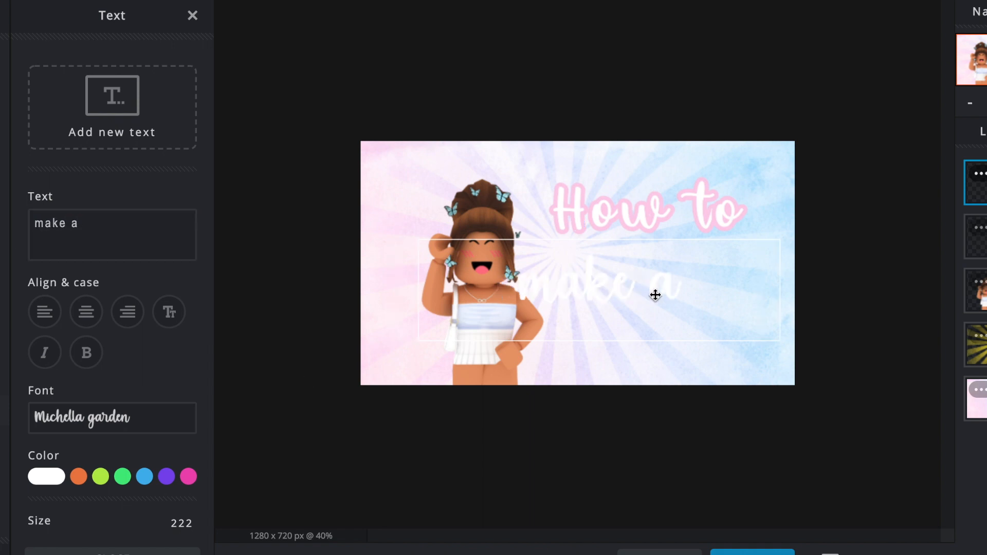
# Step: Turn on an outline for the "make a" text and colour it purple
pyautogui.click(112, 418)
pyautogui.click(193, 17)
pyautogui.scroll(-7, 154, 277)
pyautogui.click(184, 401)
pyautogui.scroll(-3, 184, 402)
pyautogui.click(166, 304)
# Step: Set the "make a" text's fill colour to light lavender #E4D8FC
pyautogui.scroll(10, 77, 221)
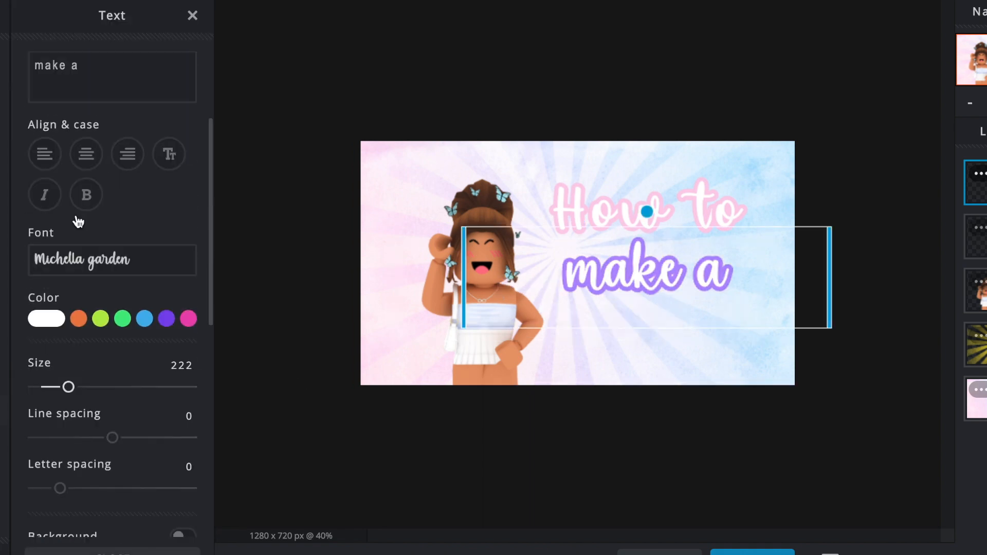
pyautogui.click(155, 345)
pyautogui.click(65, 371)
pyautogui.click(52, 371)
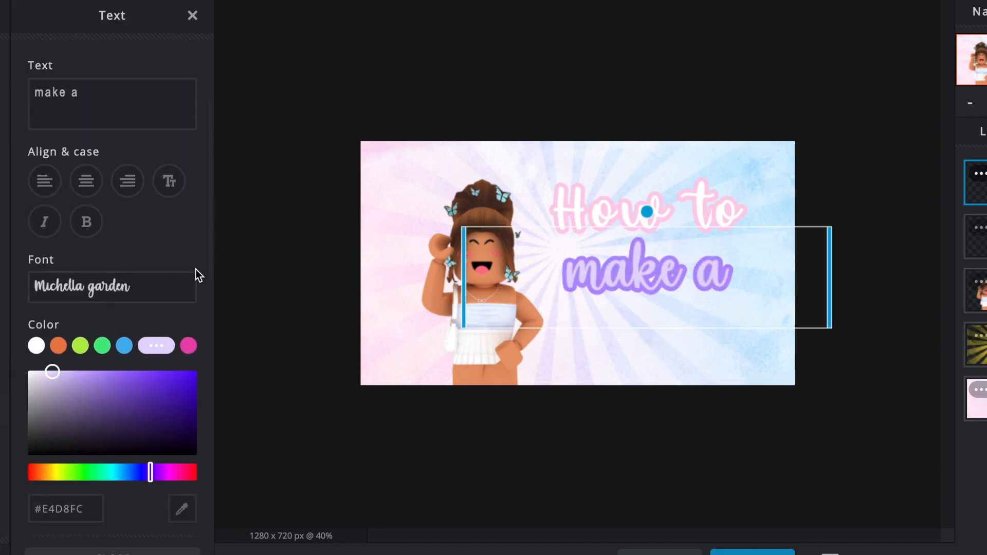
# Step: Set the "make a" text's font to Moonbright demo and reposition the "How to" and "make a" lines beside the character
pyautogui.click(112, 287)
pyautogui.click(132, 379)
pyautogui.scroll(-2, 103, 329)
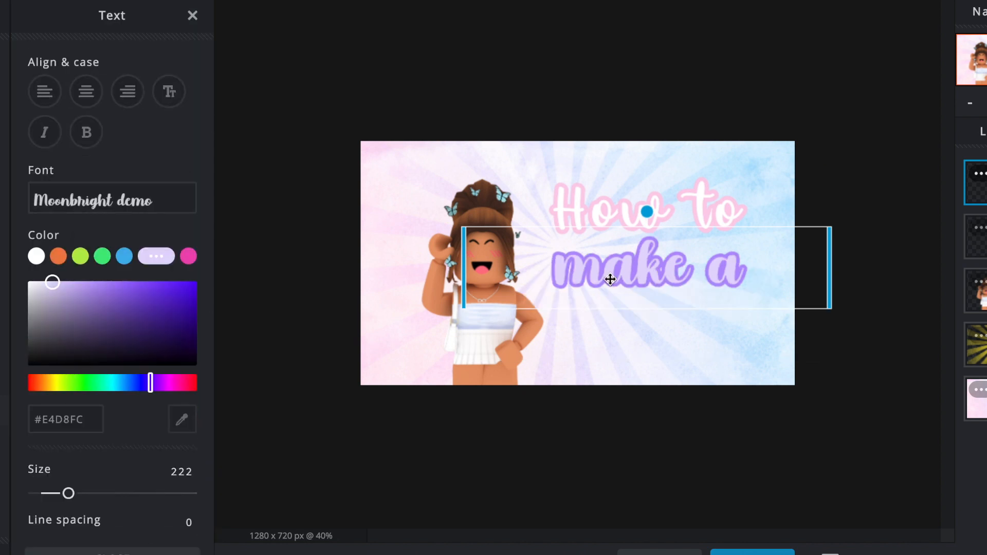
pyautogui.moveTo(615, 280); pyautogui.dragTo(593, 296)
pyautogui.moveTo(662, 206); pyautogui.dragTo(671, 195)
pyautogui.moveTo(617, 282); pyautogui.dragTo(622, 263)
# Step: Add a new text layer reading "Roblox" and give it a turquoise outline
pyautogui.scroll(4, 132, 209)
pyautogui.click(122, 122)
pyautogui.write('Roblox')
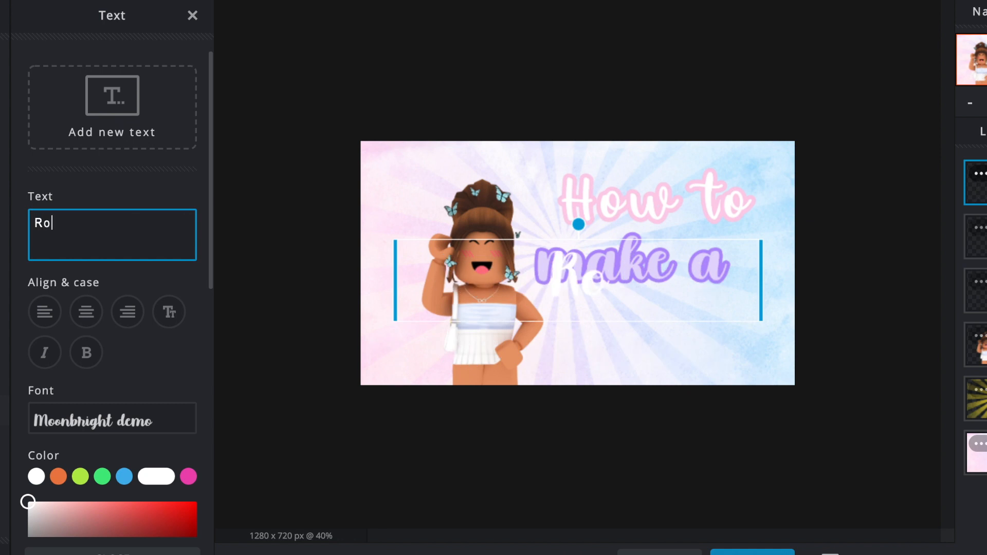
pyautogui.scroll(-10, 123, 329)
pyautogui.click(183, 308)
pyautogui.click(103, 362)
pyautogui.moveTo(104, 387); pyautogui.dragTo(108, 400)
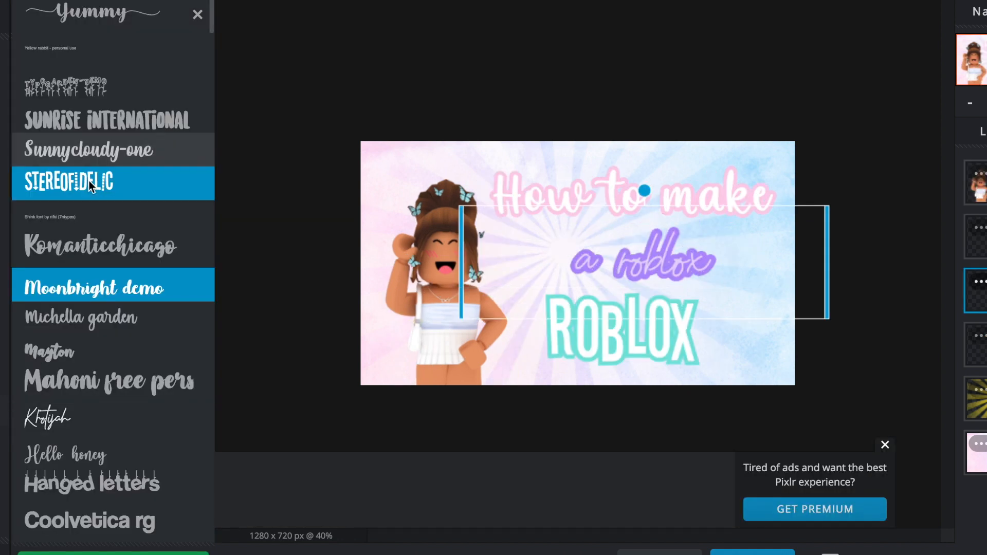
# Step: Set the "a roblox" text's font to Stereofidelic and change the turquoise text below it to "Thumbnail"
pyautogui.click(91, 186)
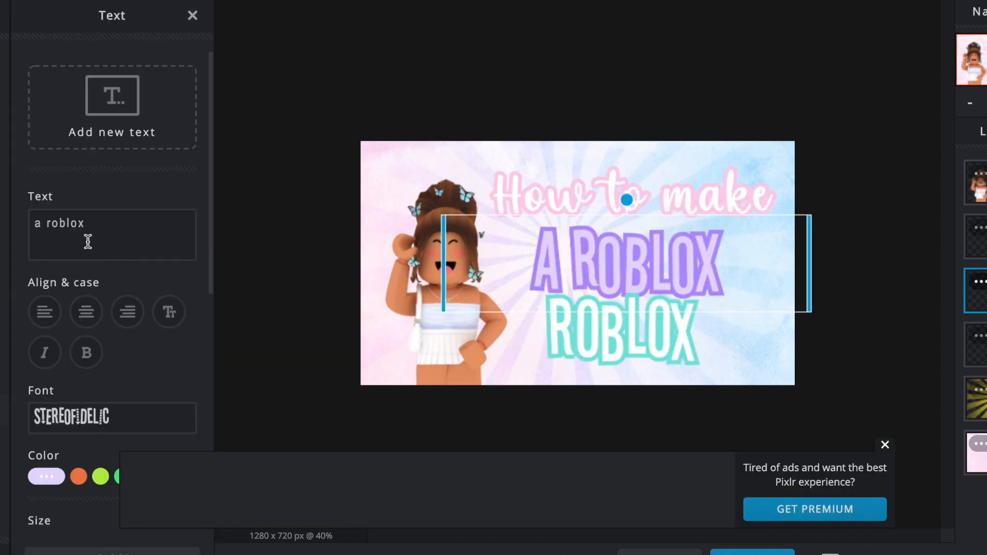
pyautogui.scroll(-2, 113, 206)
pyautogui.click(568, 346)
pyautogui.scroll(1, 17, 150)
pyautogui.moveTo(77, 141); pyautogui.dragTo(29, 144)
pyautogui.write('Thumbnail')
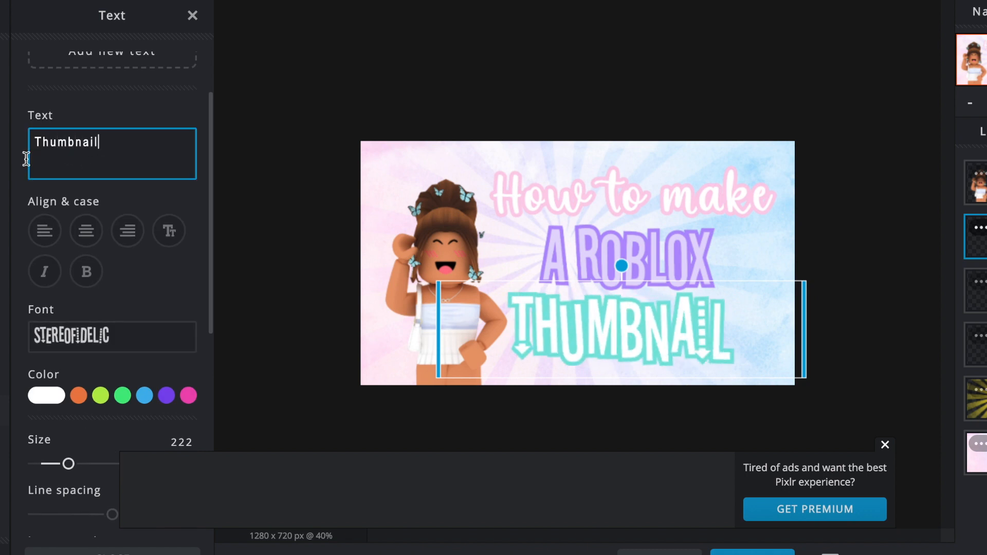
# Step: Set the "a roblox" text's font to Cloudy and reduce the size of the "How to make" text
pyautogui.click(617, 255)
pyautogui.click(100, 337)
pyautogui.scroll(-2, 67, 254)
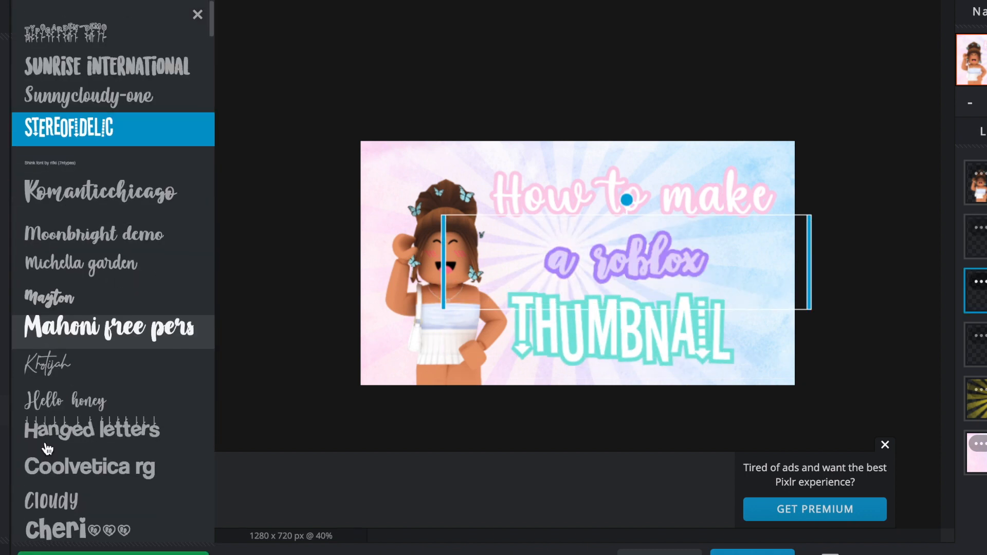
pyautogui.click(57, 505)
pyautogui.click(547, 188)
pyautogui.moveTo(65, 463); pyautogui.dragTo(60, 464)
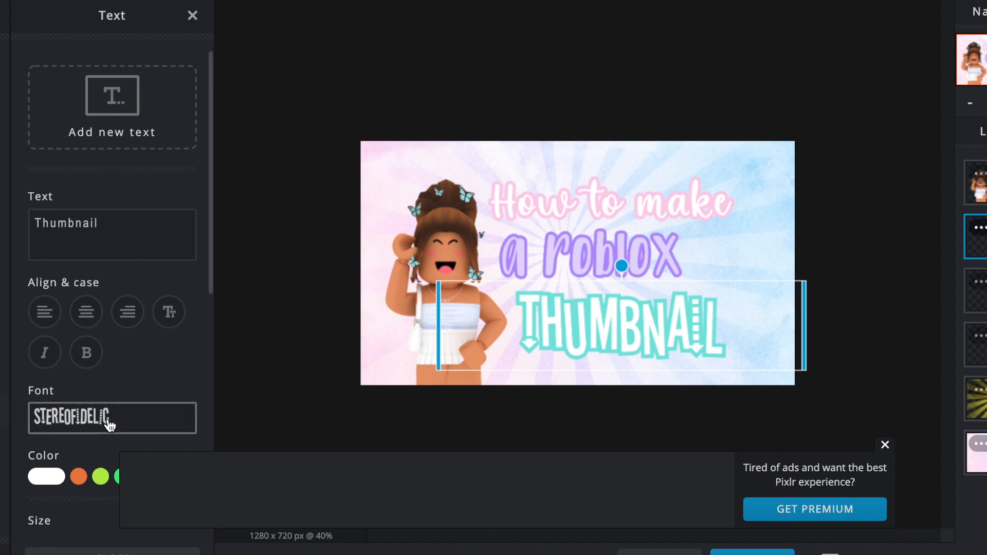
pyautogui.click(273, 217)
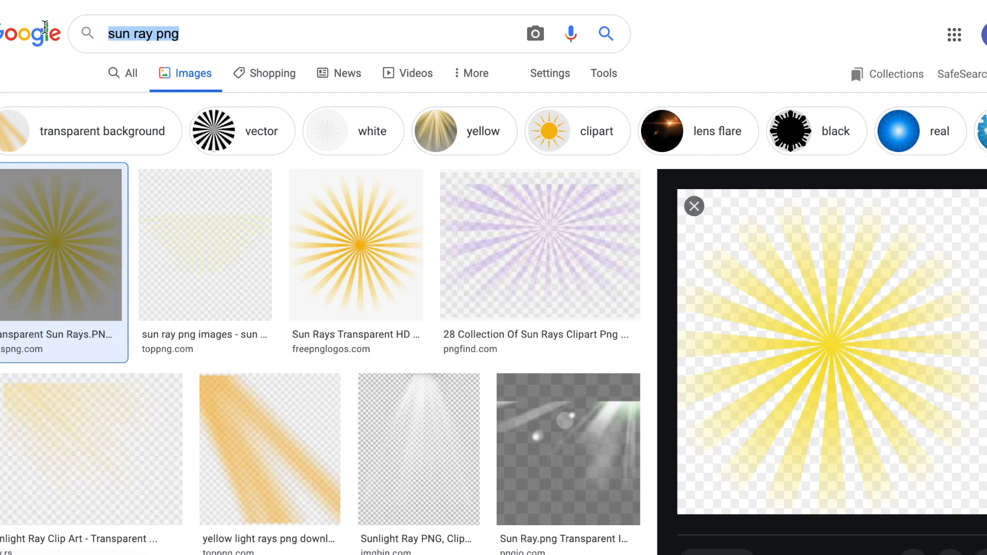
# Step: Switch to Google Images, search for the Roblox logo and save the silver logo picture
pyautogui.press('BackSpace')
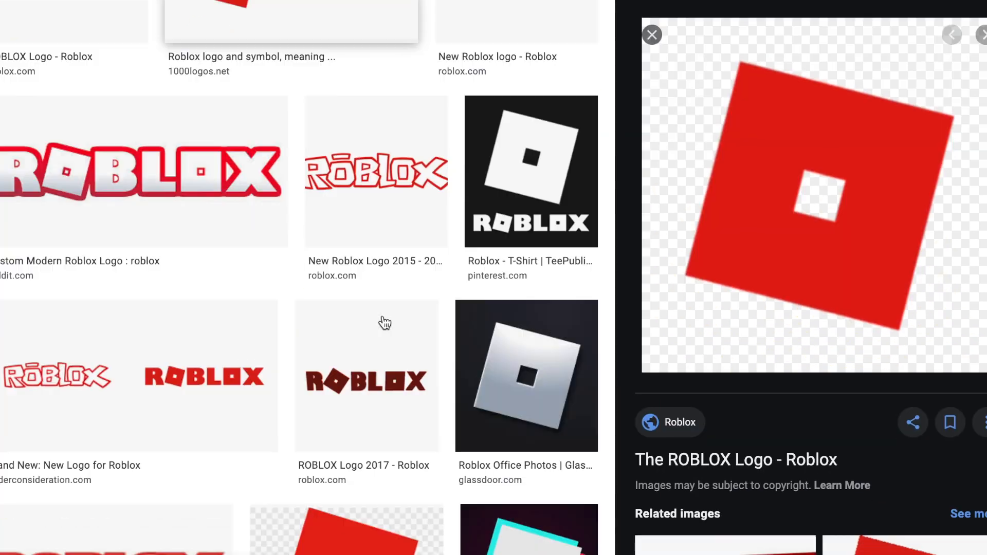
pyautogui.scroll(-4, 356, 302)
pyautogui.click(493, 175)
pyautogui.rightClick(761, 122)
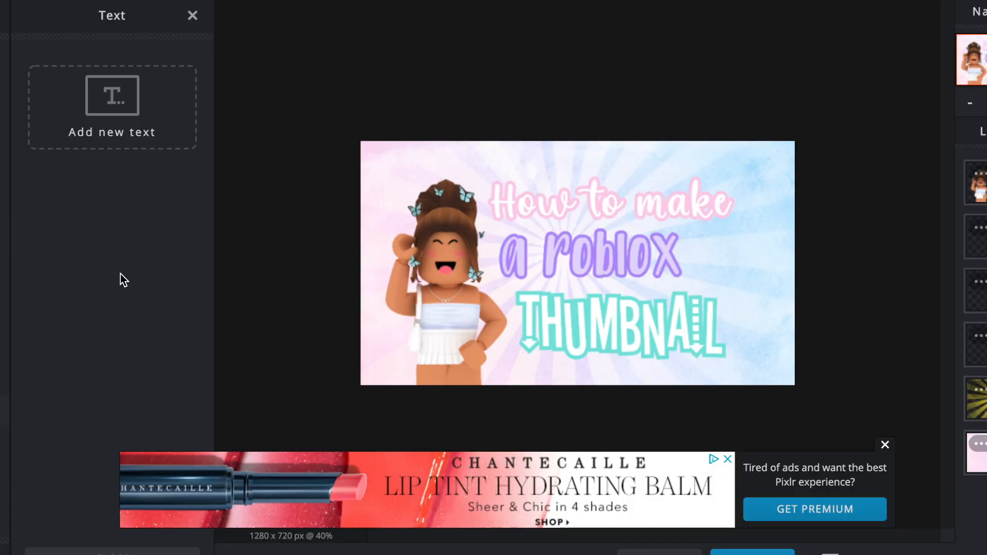
# Step: Switch back to Pixlr and add the saved silver Roblox logo as a new image layer
pyautogui.click(4, 472)
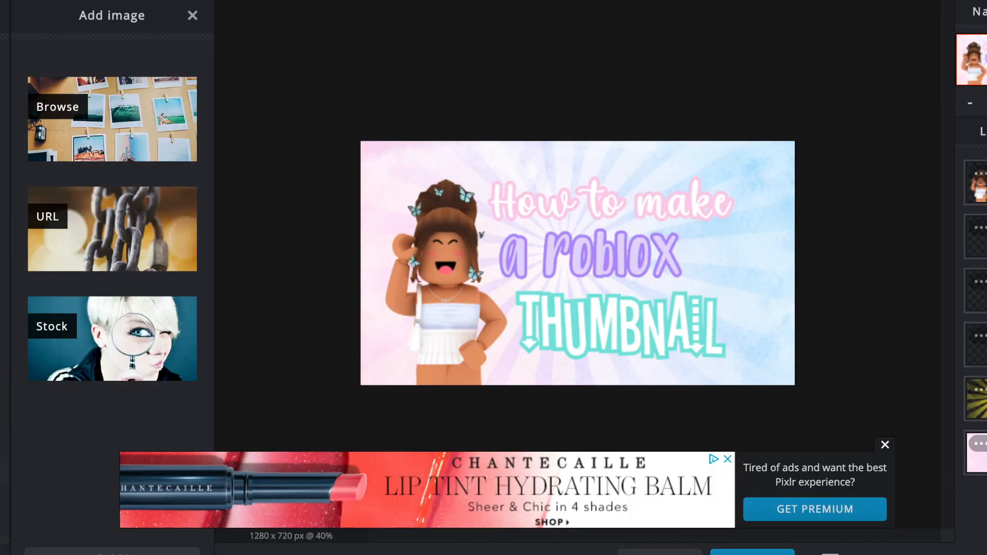
pyautogui.click(43, 257)
pyautogui.click(416, 301)
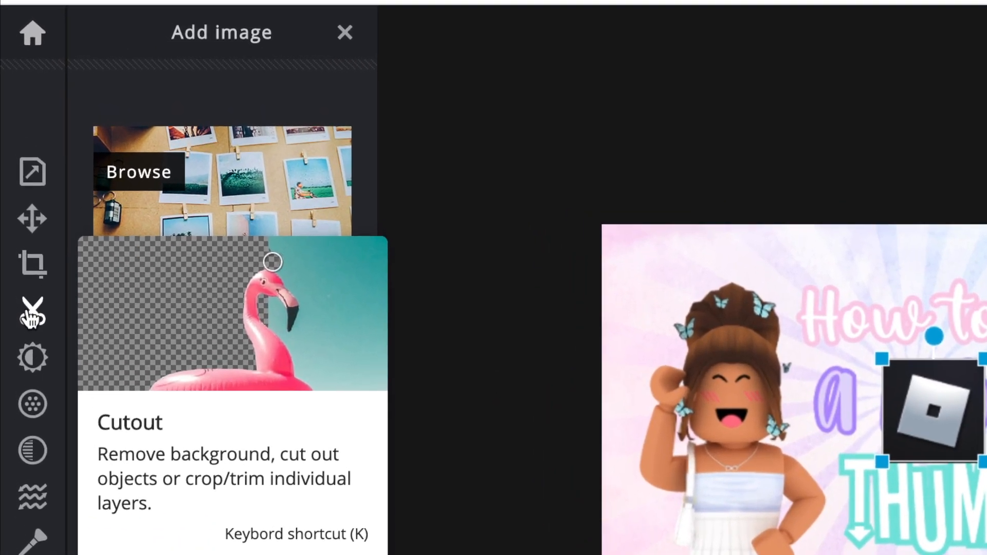
# Step: Cut out the dark background around the silver Roblox logo and place the logo beside the "a roblox" text
pyautogui.click(31, 314)
pyautogui.click(201, 237)
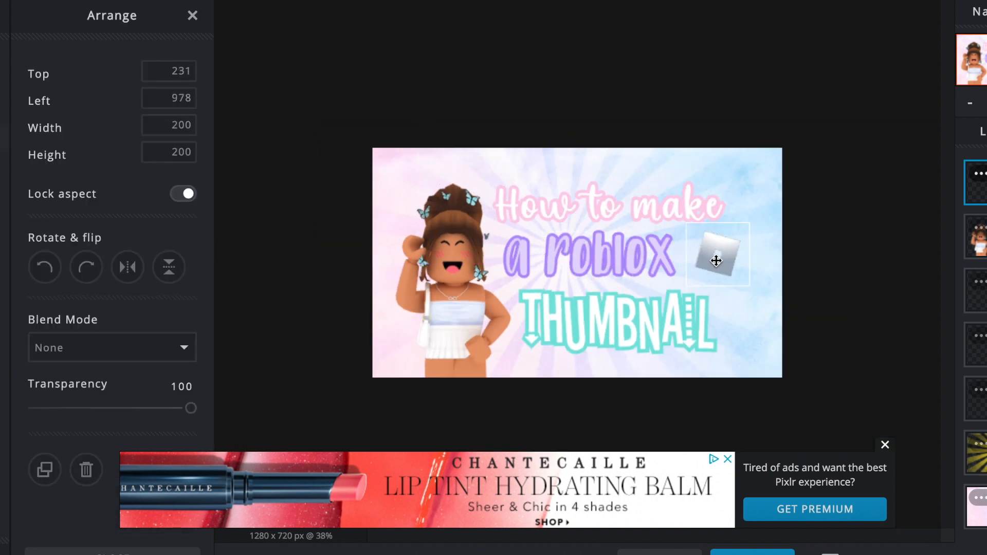
pyautogui.moveTo(857, 349); pyautogui.dragTo(881, 360)
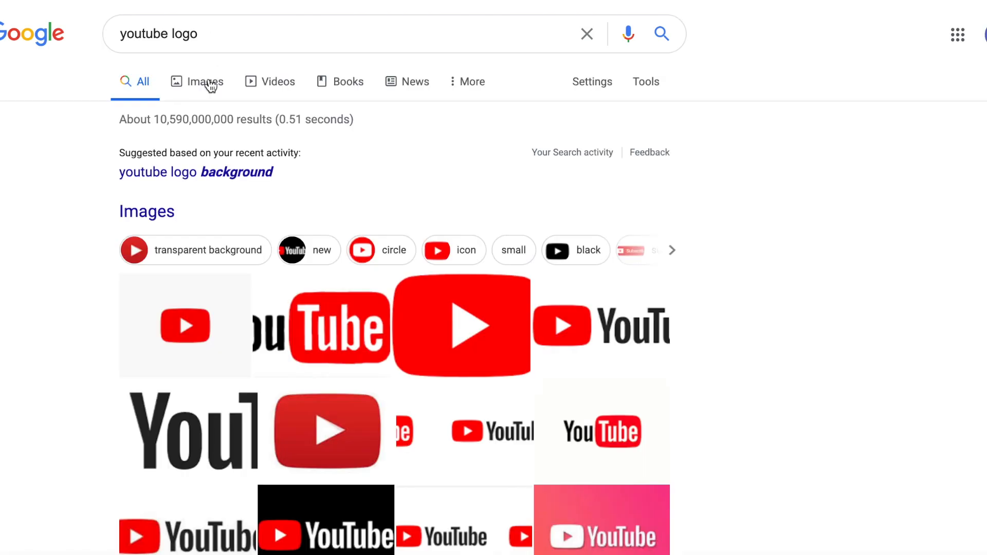
# Step: Switch to Google and get a red YouTube logo picture from the image results for "youtube logo"
pyautogui.click(211, 83)
pyautogui.click(802, 218)
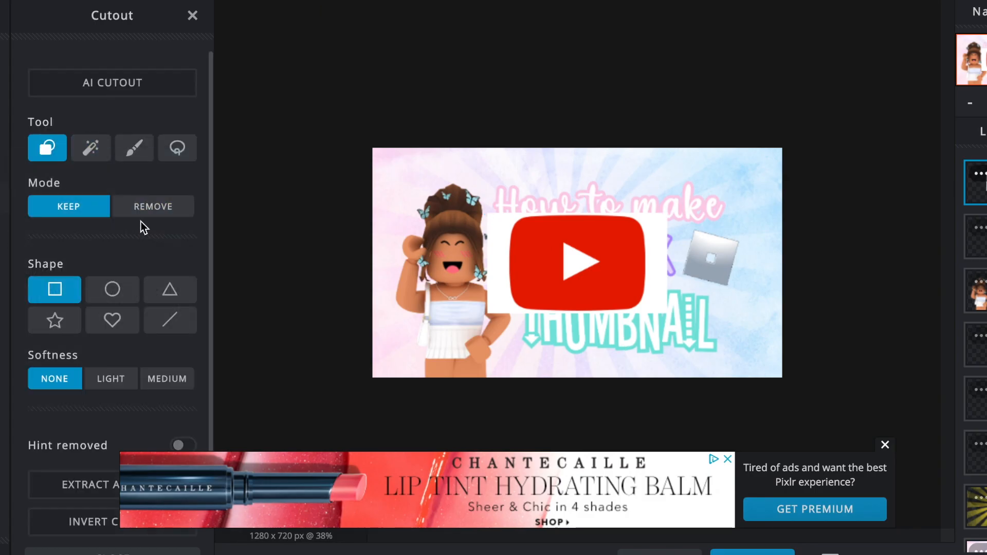
# Step: Remove the white background from the YouTube logo layer and set its blend mode to Overlay
pyautogui.click(143, 208)
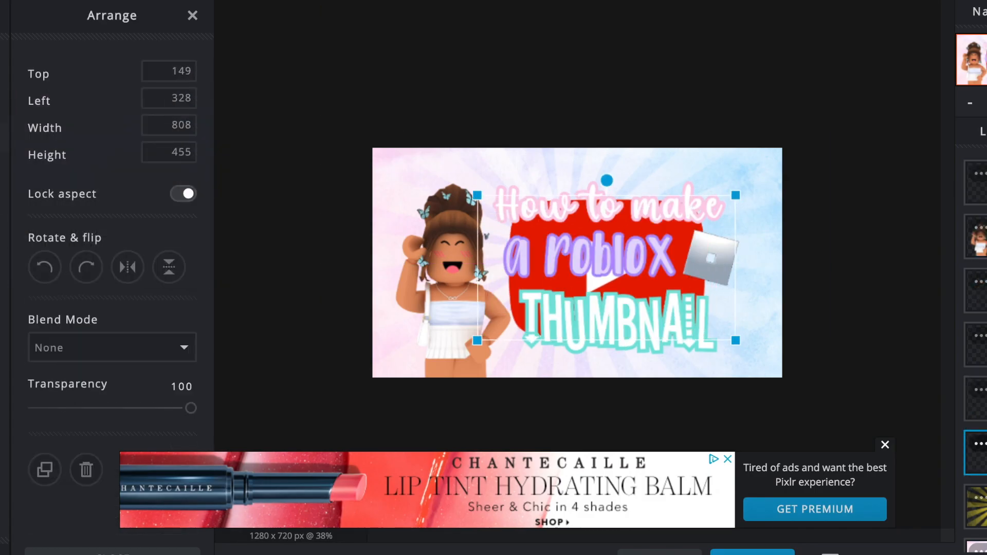
pyautogui.click(978, 443)
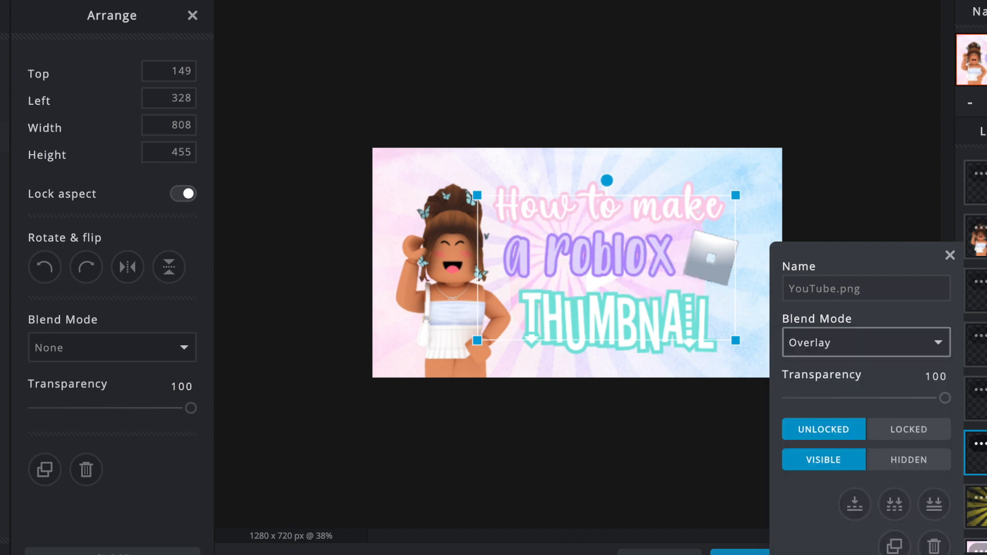
# Step: Set the YouTube logo layer's blend mode back to None and its transparency to 51
pyautogui.click(978, 444)
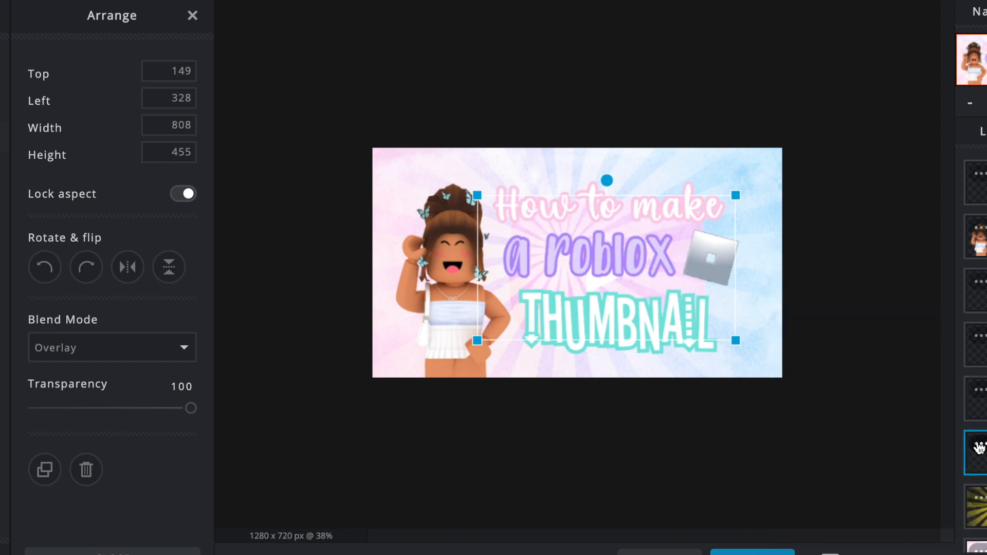
pyautogui.click(978, 447)
pyautogui.click(866, 342)
pyautogui.click(805, 295)
pyautogui.moveTo(950, 398); pyautogui.dragTo(867, 397)
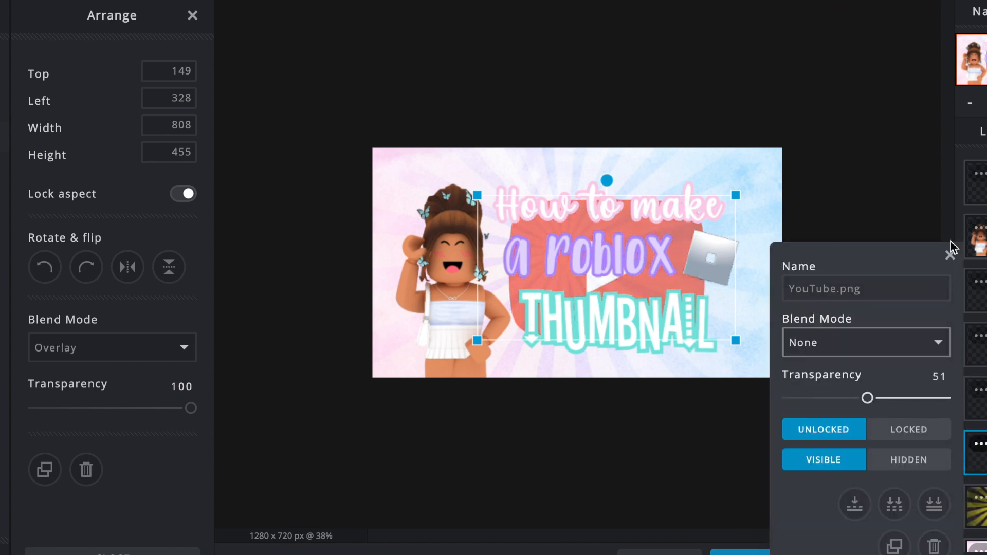
pyautogui.click(949, 254)
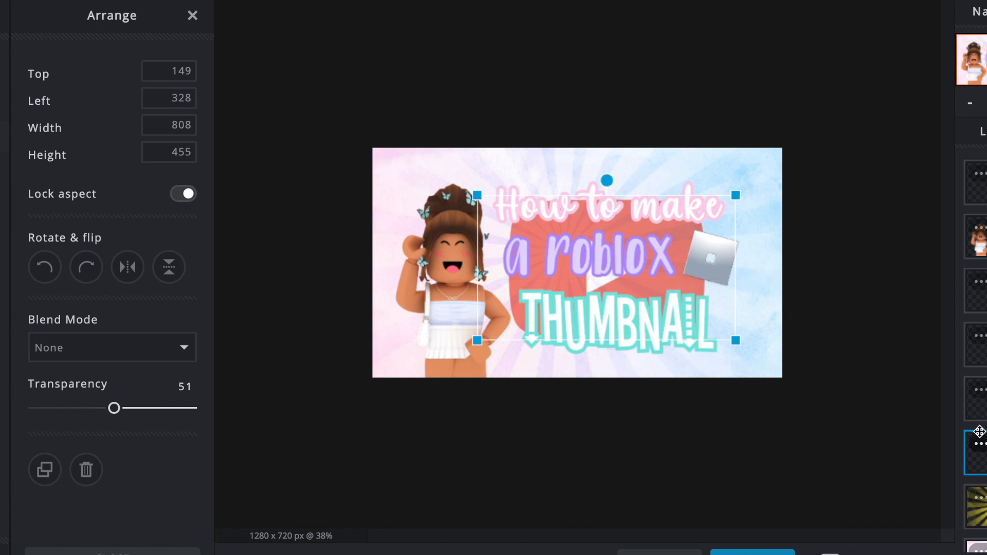
# Step: Recolour the YouTube logo pink by adjusting tint to -10, hue to -29 and white to 38
pyautogui.click(5, 228)
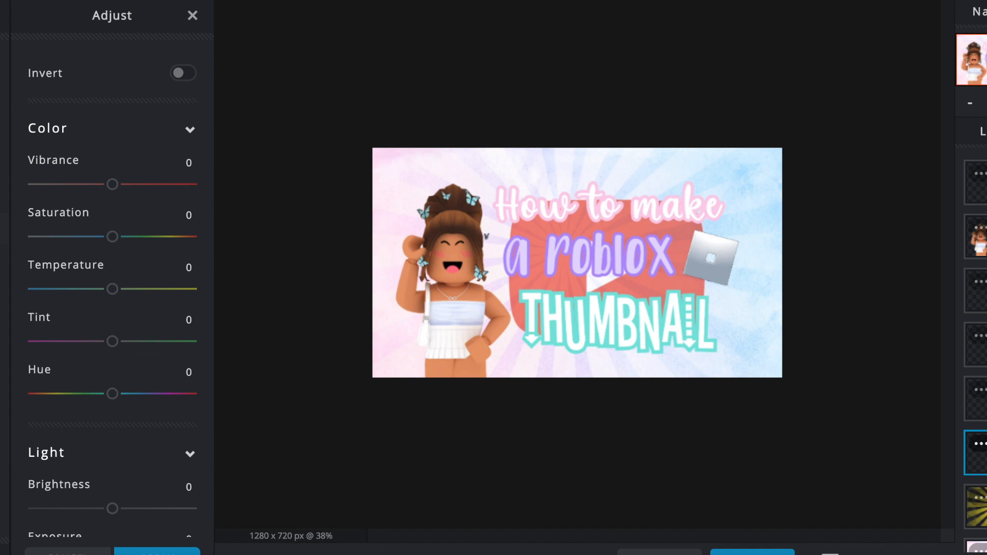
pyautogui.moveTo(114, 341)
pyautogui.mouseDown()
pyautogui.moveTo(67, 341)
pyautogui.moveTo(181, 346)
pyautogui.moveTo(103, 341)
pyautogui.mouseUp()
pyautogui.moveTo(112, 394)
pyautogui.mouseDown()
pyautogui.moveTo(145, 396)
pyautogui.moveTo(73, 411)
pyautogui.moveTo(98, 396)
pyautogui.mouseUp()
pyautogui.scroll(-3, 75, 203)
pyautogui.moveTo(98, 268)
pyautogui.mouseDown()
pyautogui.moveTo(44, 267)
pyautogui.moveTo(100, 268)
pyautogui.mouseUp()
pyautogui.scroll(-2, 62, 364)
pyautogui.moveTo(112, 488); pyautogui.dragTo(145, 488)
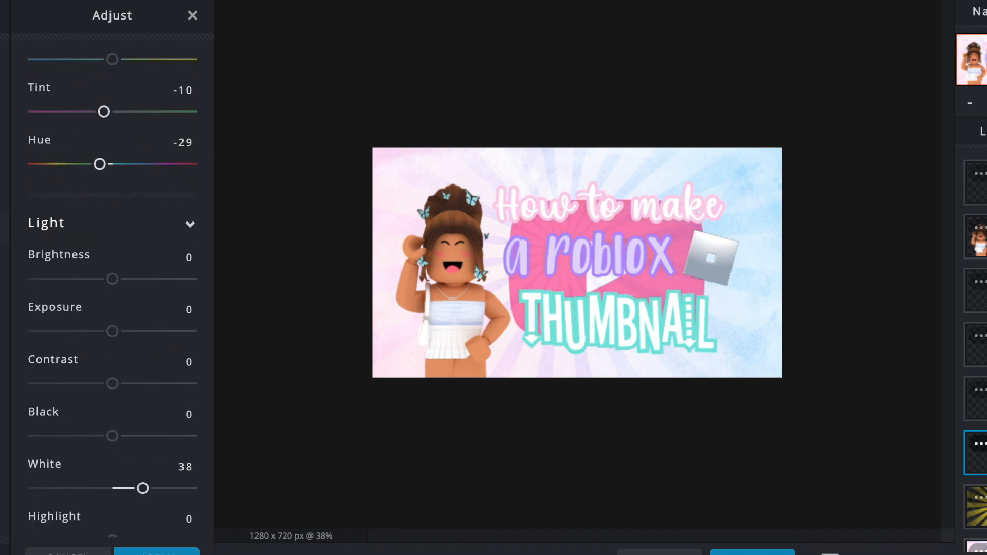
pyautogui.click(157, 552)
# Step: Try the YouTube logo enlarged to about 937 × 528 px as the topmost layer, and move it back behind the text
pyautogui.moveTo(768, 194); pyautogui.dragTo(776, 173)
pyautogui.moveTo(980, 291); pyautogui.dragTo(979, 182)
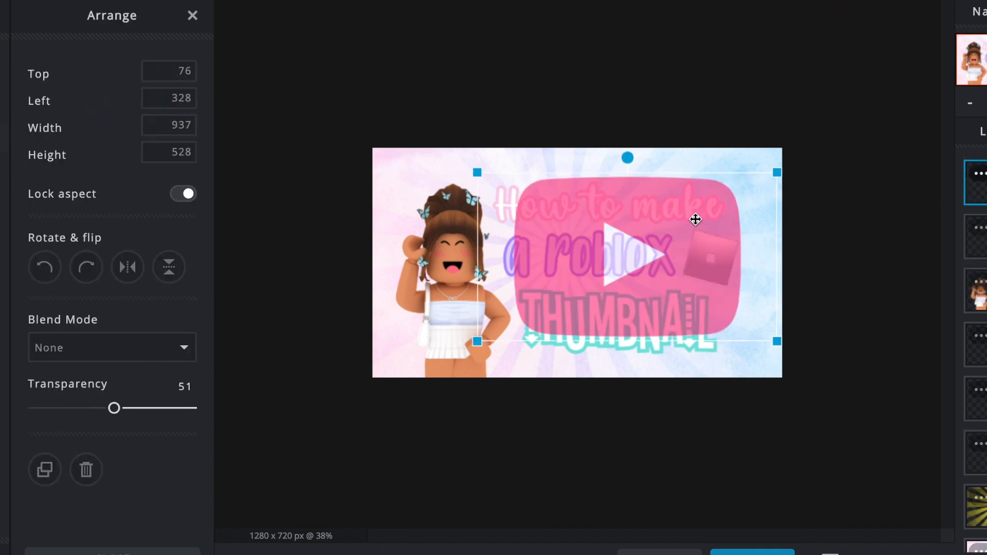
pyautogui.moveTo(696, 220); pyautogui.dragTo(682, 226)
pyautogui.moveTo(979, 195); pyautogui.dragTo(978, 449)
# Step: Lower the YouTube logo layer's transparency to 32
pyautogui.click(978, 444)
pyautogui.moveTo(868, 398); pyautogui.dragTo(837, 398)
pyautogui.click(949, 255)
# Step: Shrink the YouTube logo to about 634 × 357 px and place it behind the "How to make" and "a roblox" lines
pyautogui.moveTo(763, 178); pyautogui.dragTo(667, 227)
pyautogui.moveTo(589, 336); pyautogui.dragTo(626, 309)
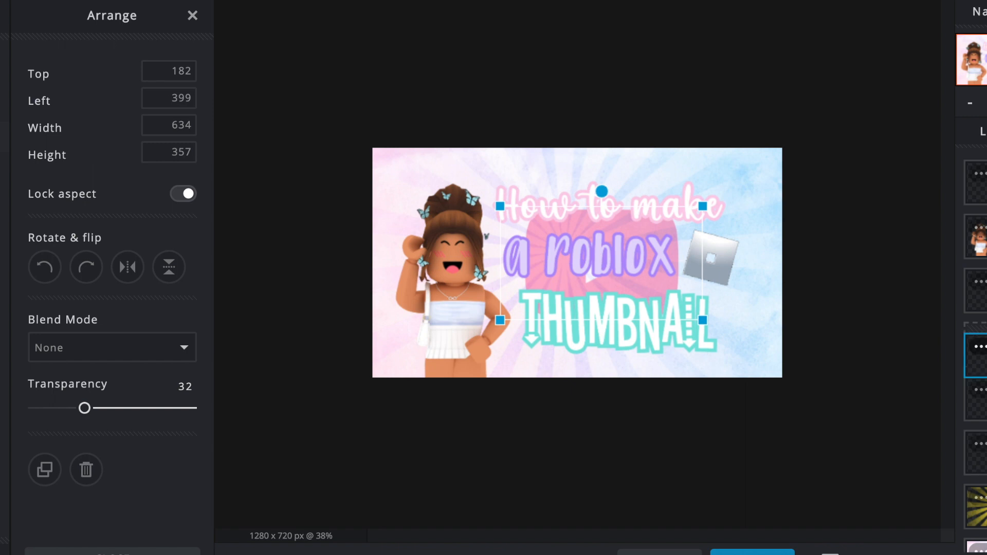
pyautogui.moveTo(612, 293); pyautogui.dragTo(602, 232)
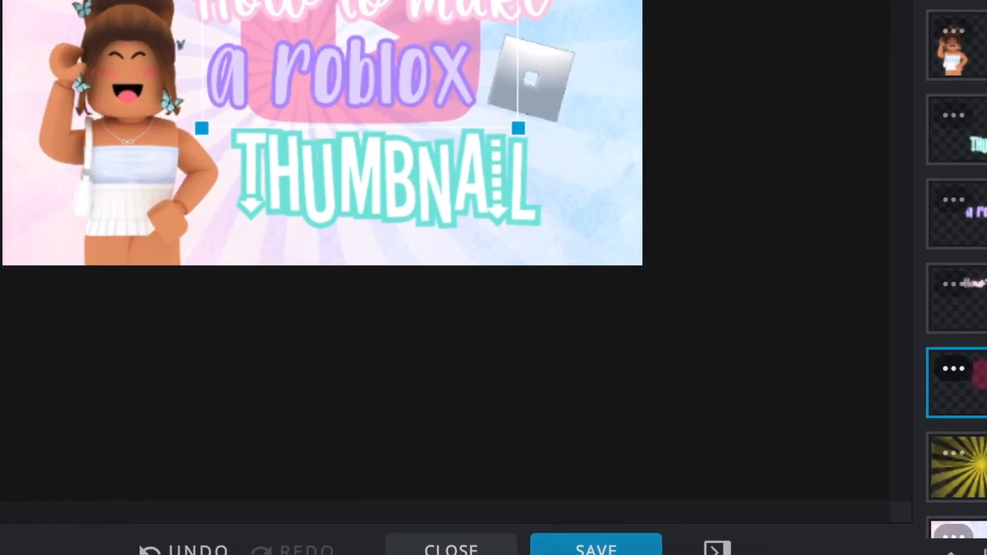
# Step: Save the finished 1280 × 720 thumbnail as a high-quality JPG
pyautogui.click(600, 546)
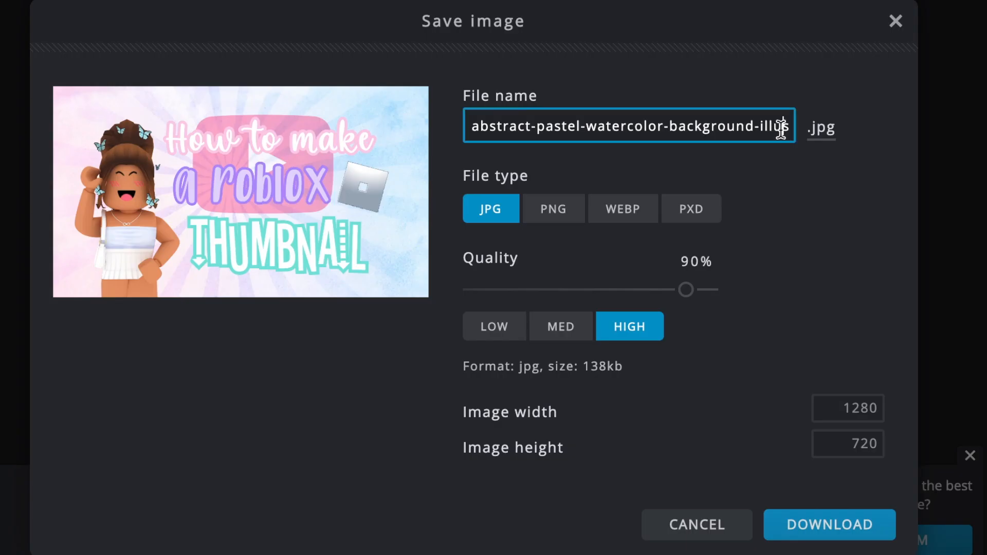
pyautogui.click(779, 400)
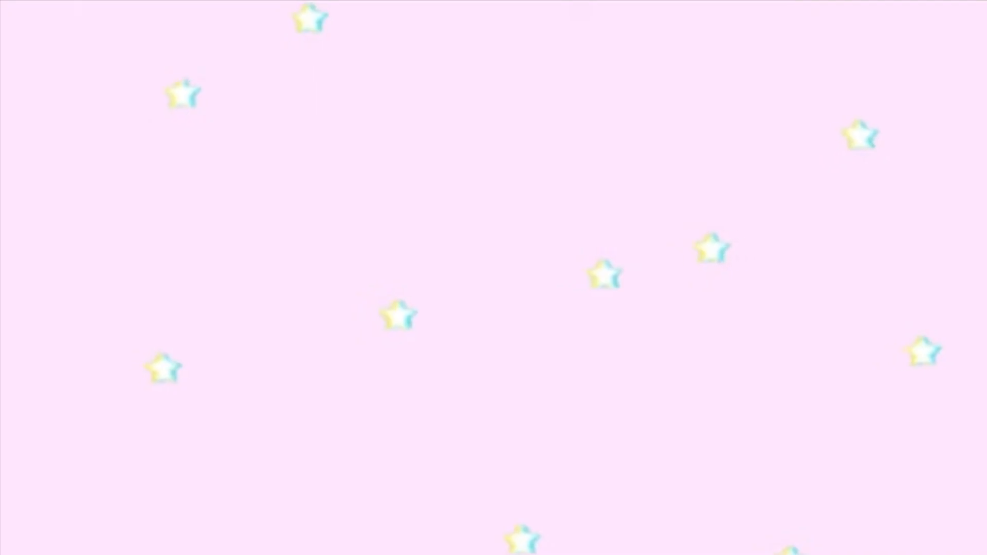